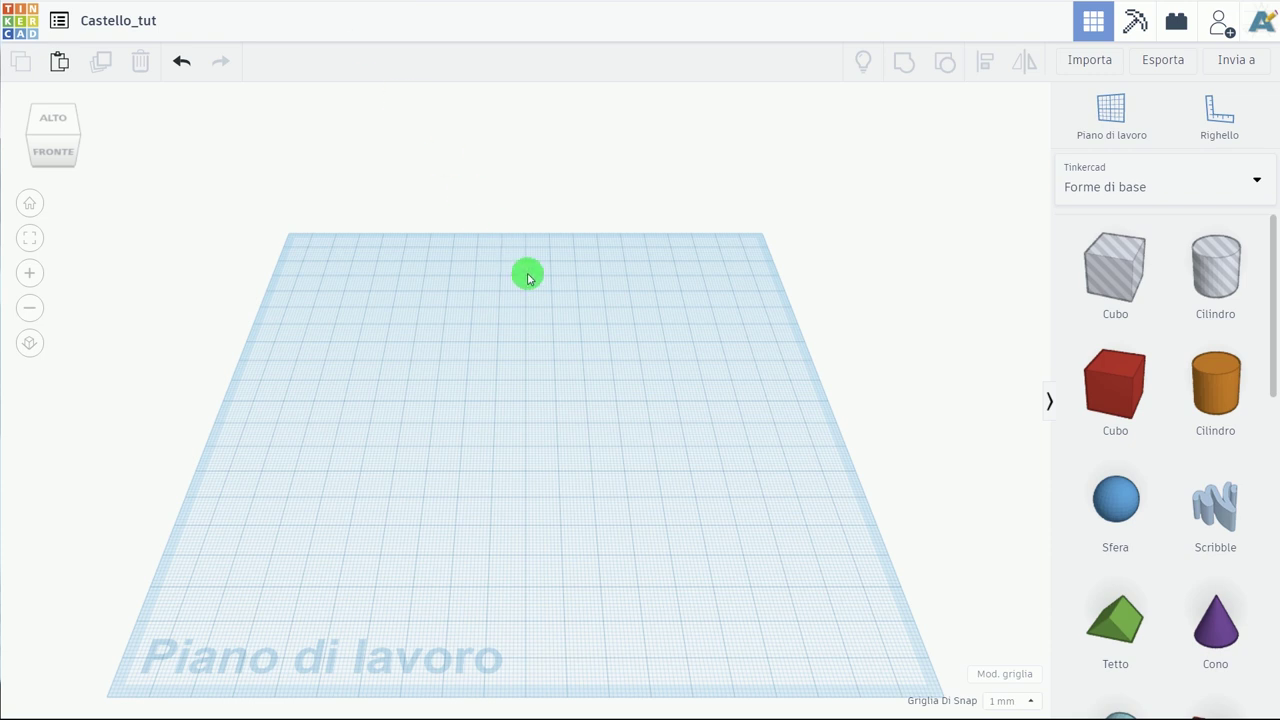
Place the ruler near the front-left corner of the workplane and fine-tune its origin
{"action": "left_click", "coordinate": [1192, 130]}
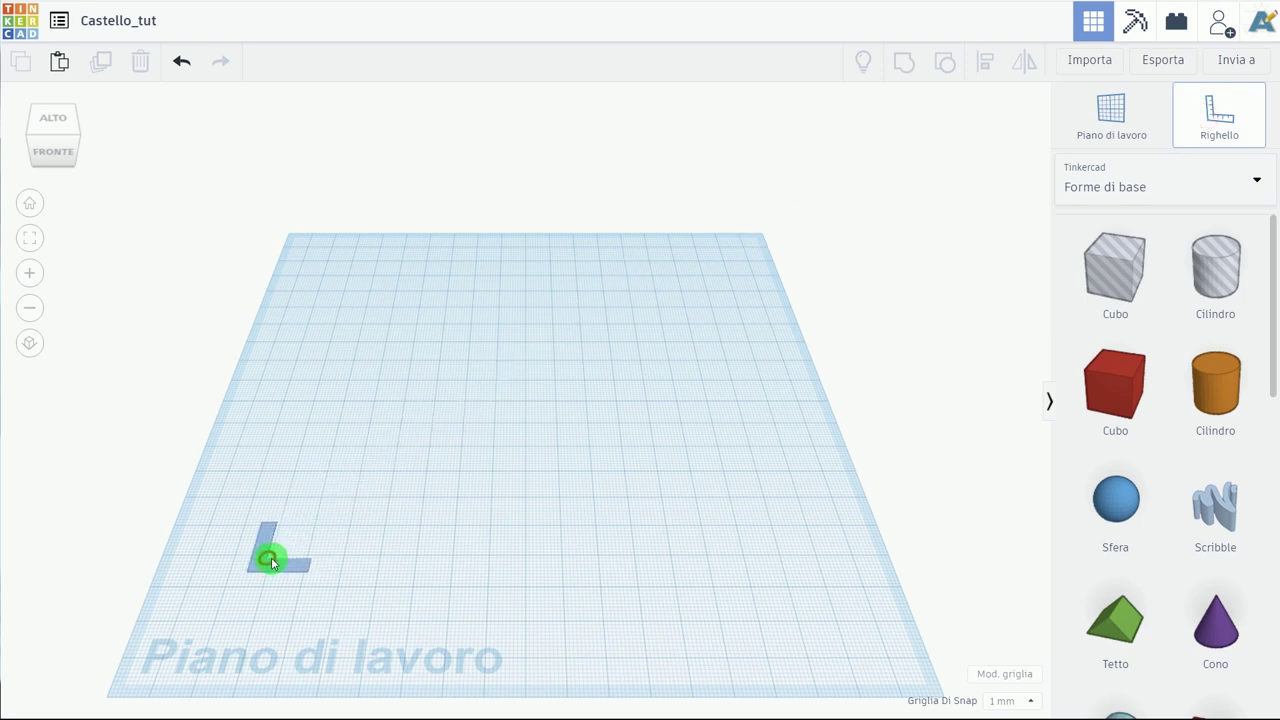
{"action": "left_click", "coordinate": [272, 560]}
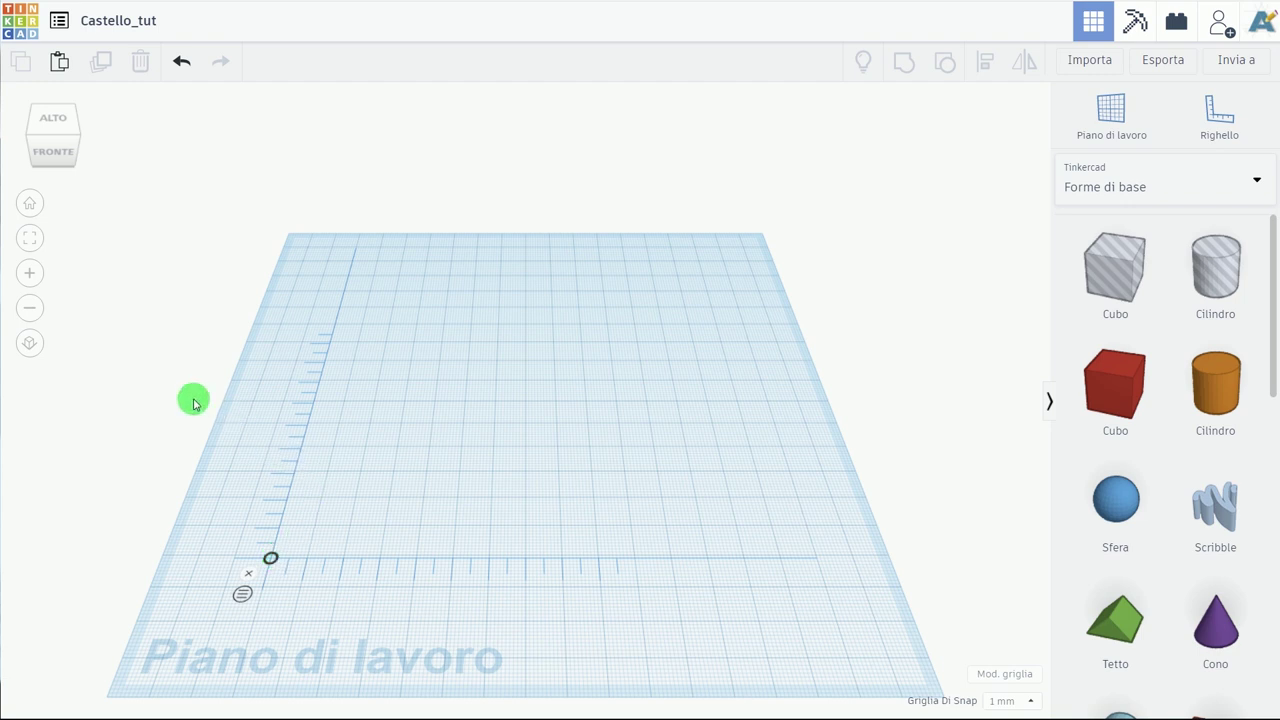
{"action": "left_click_drag", "start_coordinate": [271, 558], "coordinate": [272, 560]}
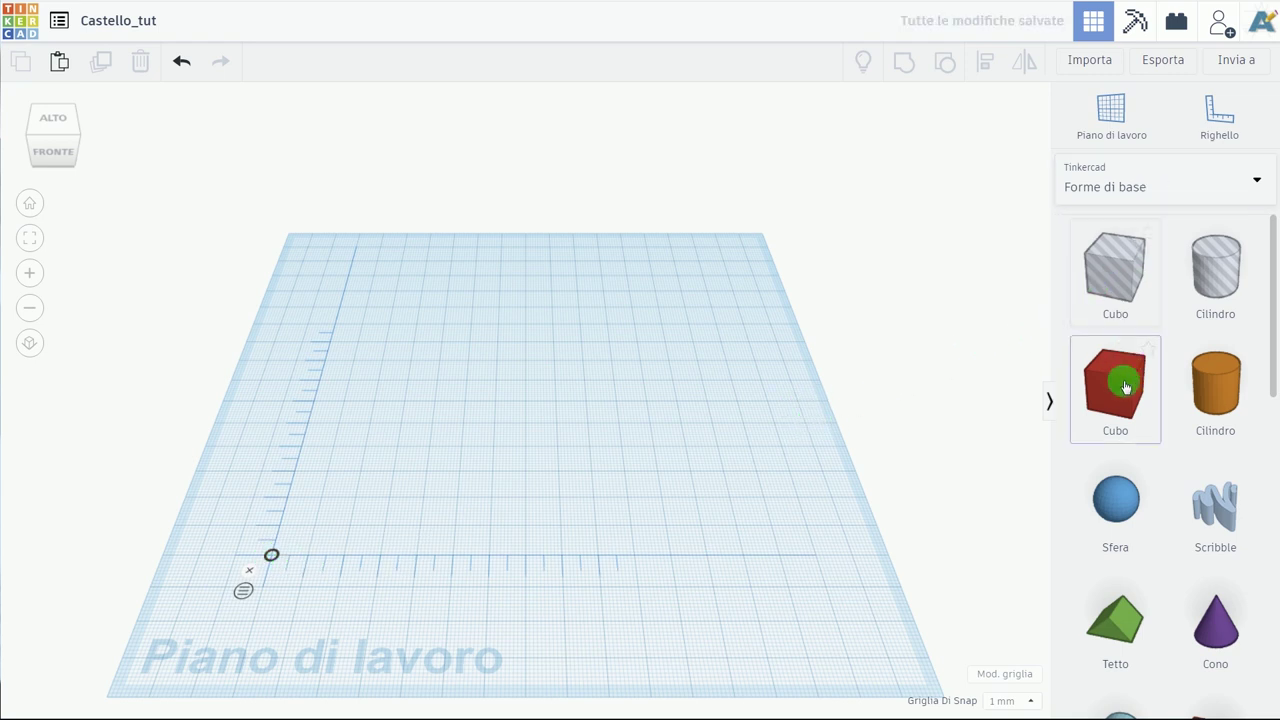
Add a solid box near the workplane's centre and scale it uniformly to 16 mm on every side
{"action": "left_click_drag", "start_coordinate": [1122, 398], "coordinate": [448, 454]}
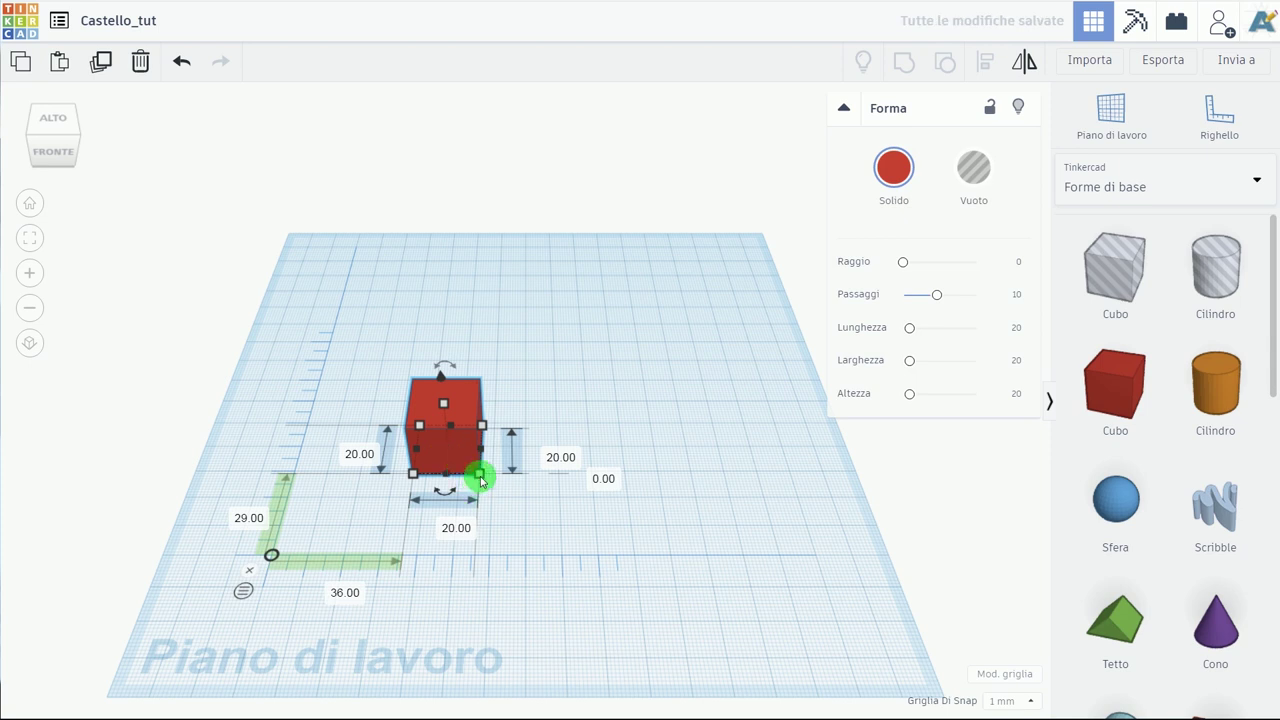
{"action": "mouse_move", "coordinate": [481, 481]}
{"action": "left_mouse_down"}
{"action": "mouse_move", "coordinate": [464, 454]}
{"action": "mouse_move", "coordinate": [468, 466]}
{"action": "left_mouse_up"}
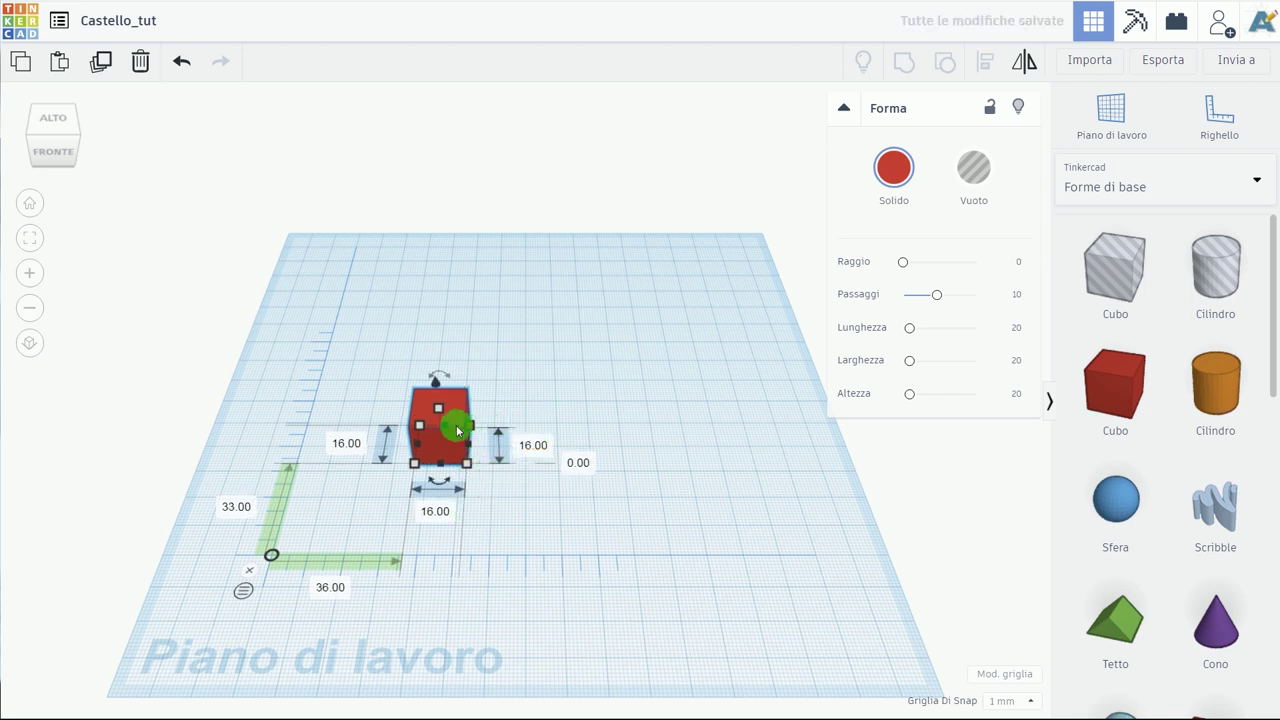
{"action": "left_click", "coordinate": [502, 392]}
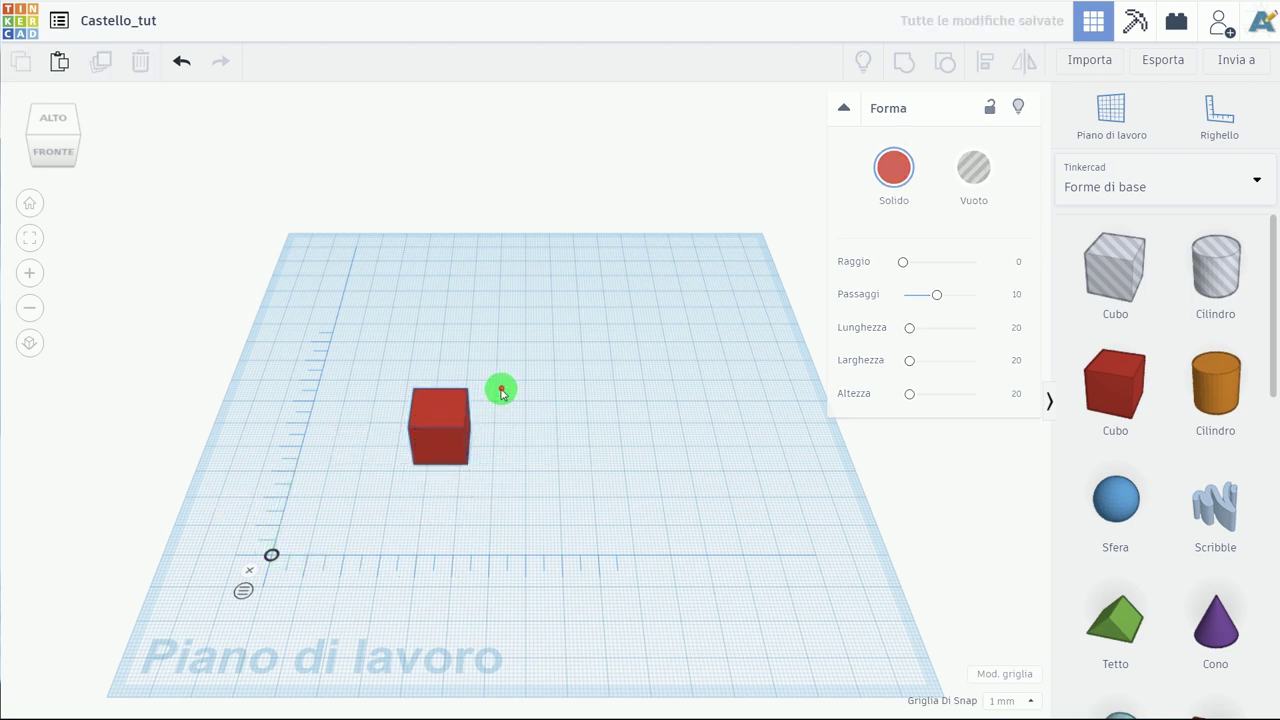
Lower the box's height to 6 mm, keeping its 16 × 16 mm base
{"action": "left_click", "coordinate": [443, 418]}
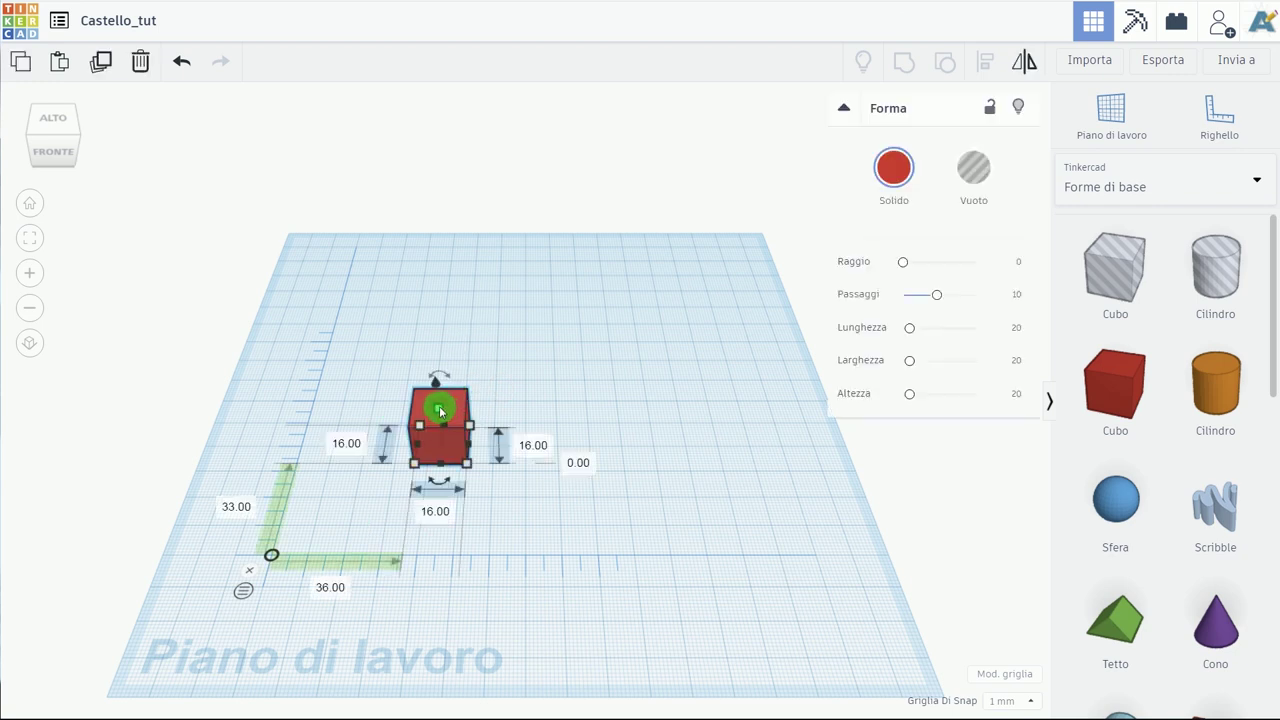
{"action": "key", "text": "ctrl+z"}
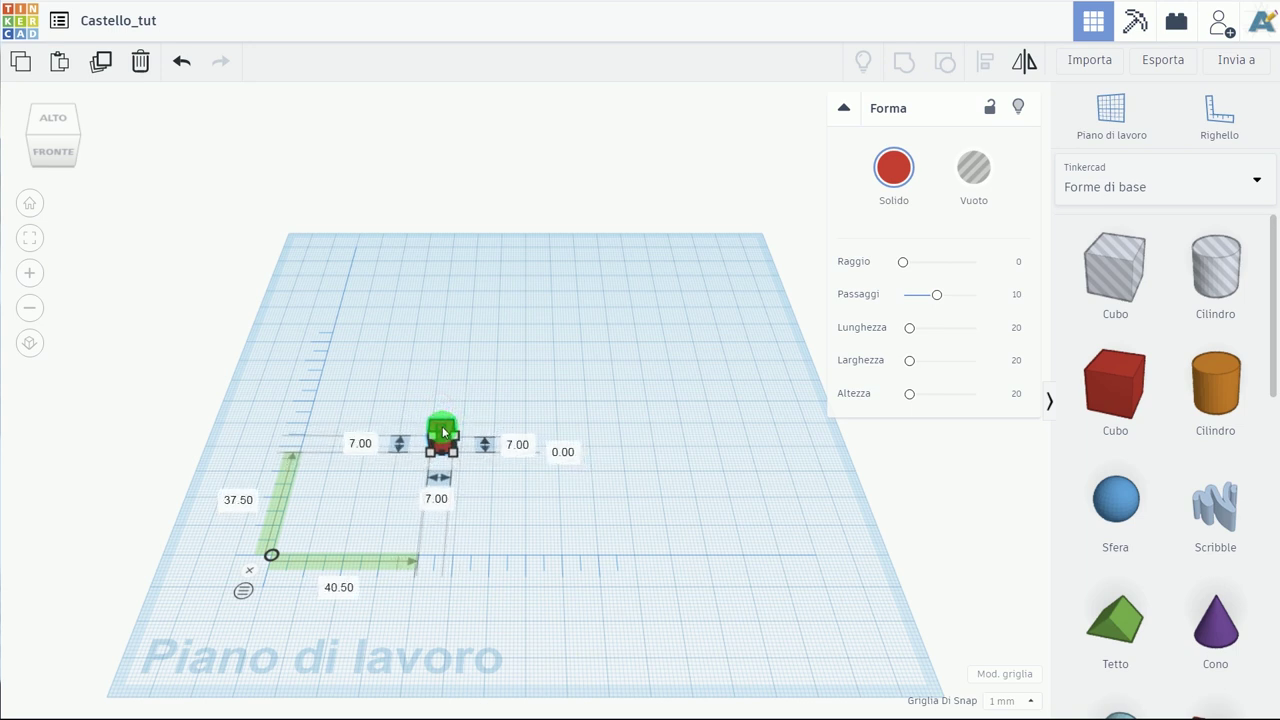
{"action": "left_click_drag", "start_coordinate": [443, 418], "coordinate": [446, 432]}
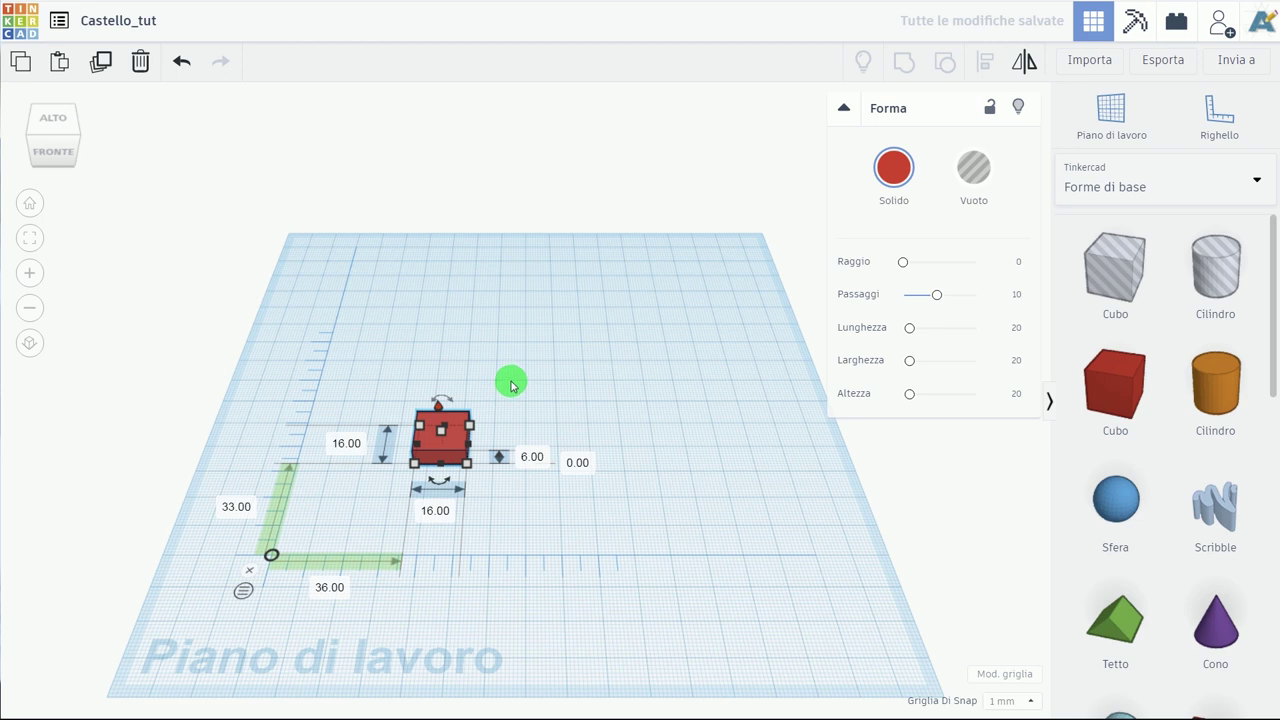
{"action": "left_click", "coordinate": [511, 383]}
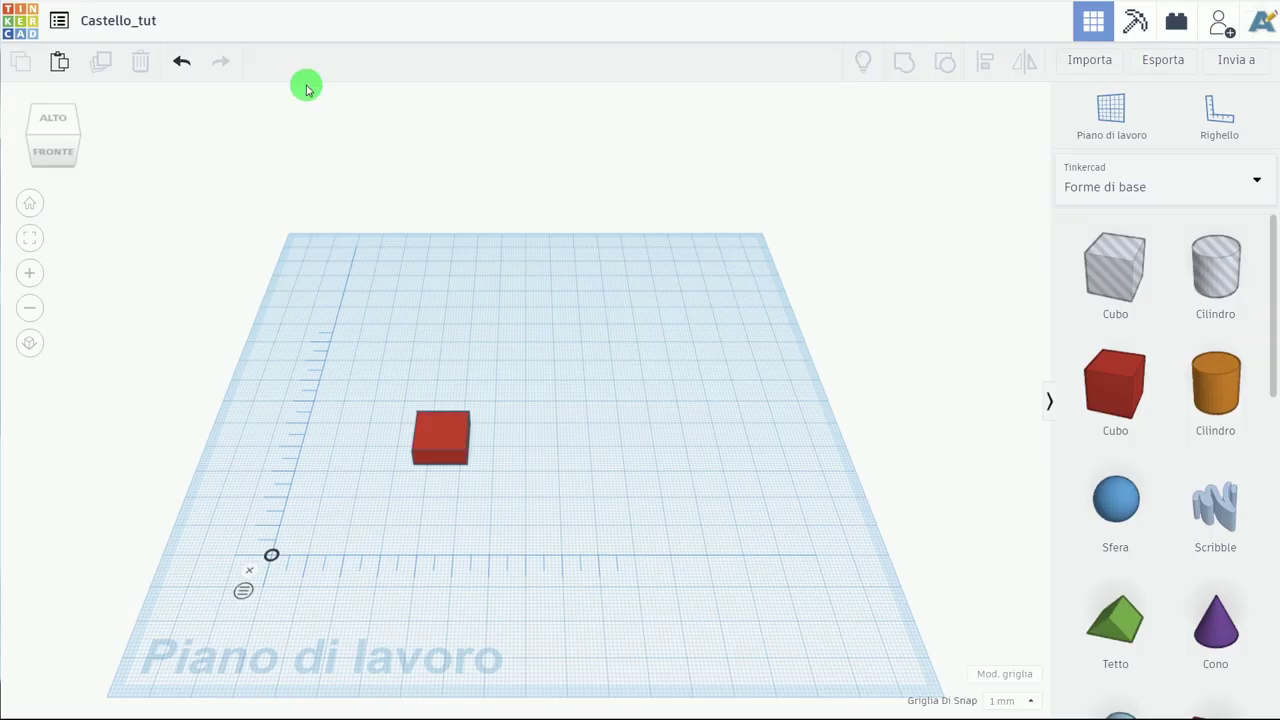
Move the box to the ruler's origin so both its horizontal offsets are 0
{"action": "left_click_drag", "start_coordinate": [409, 460], "coordinate": [307, 532]}
{"action": "left_click", "coordinate": [256, 629]}
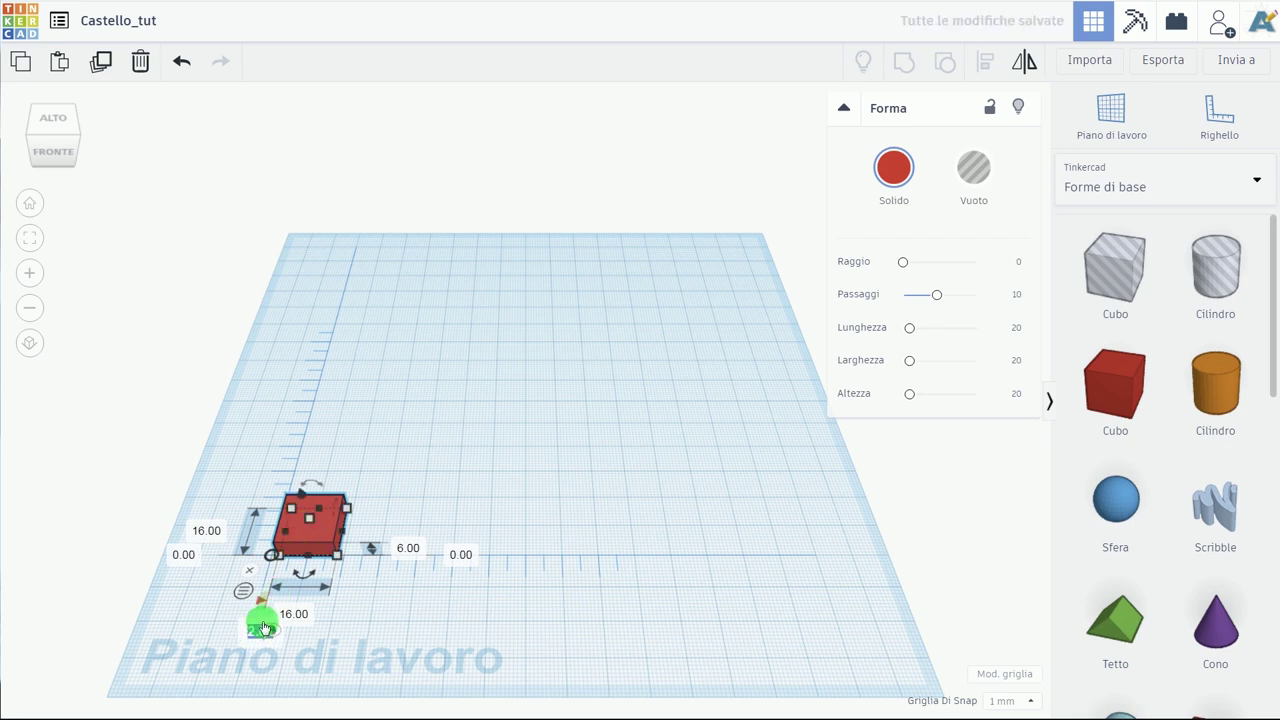
{"action": "double_click", "coordinate": [270, 633]}
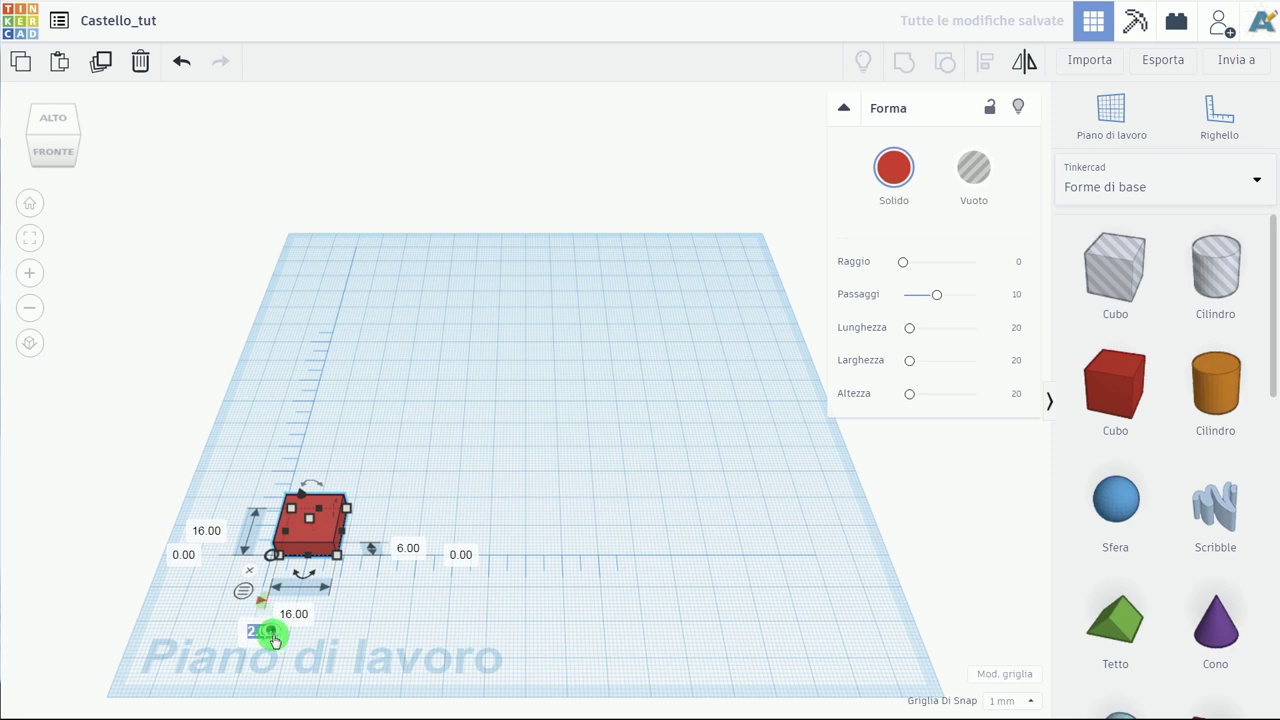
{"action": "type", "text": "0"}
{"action": "key", "text": "Return"}
{"action": "left_click", "coordinate": [178, 556]}
{"action": "left_click", "coordinate": [343, 471]}
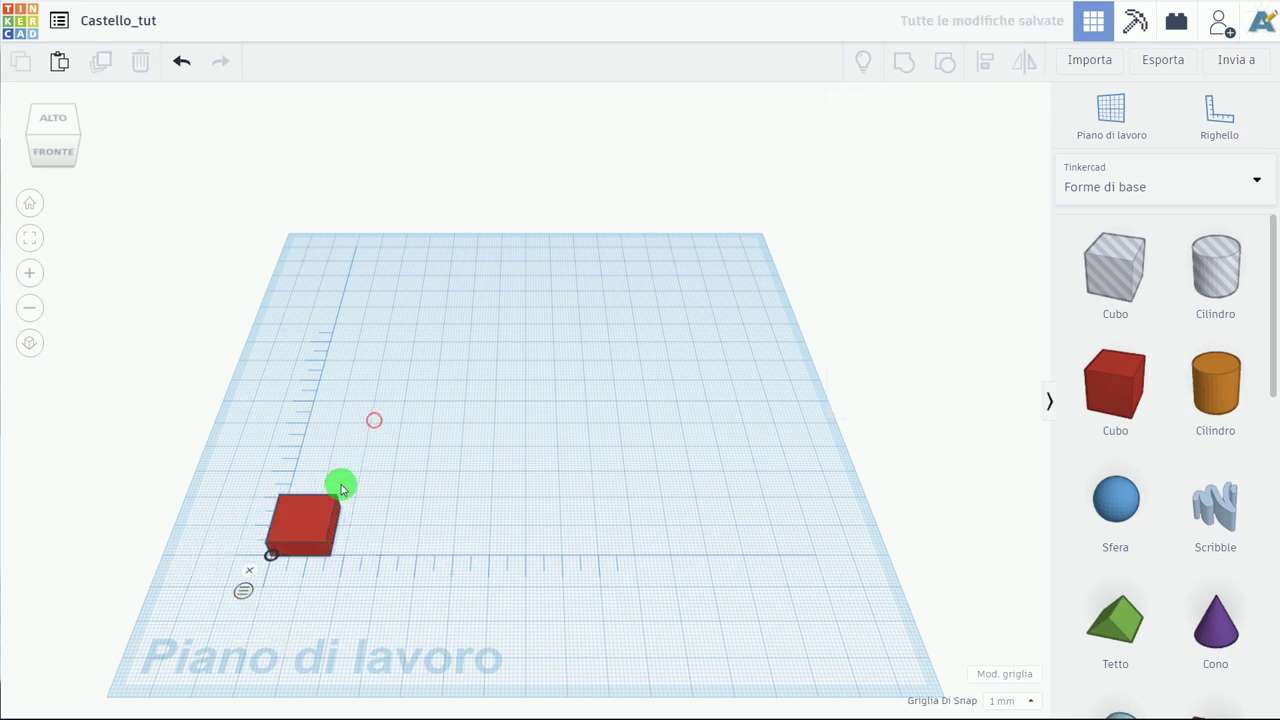
{"action": "left_click", "coordinate": [316, 523]}
{"action": "left_click", "coordinate": [358, 445]}
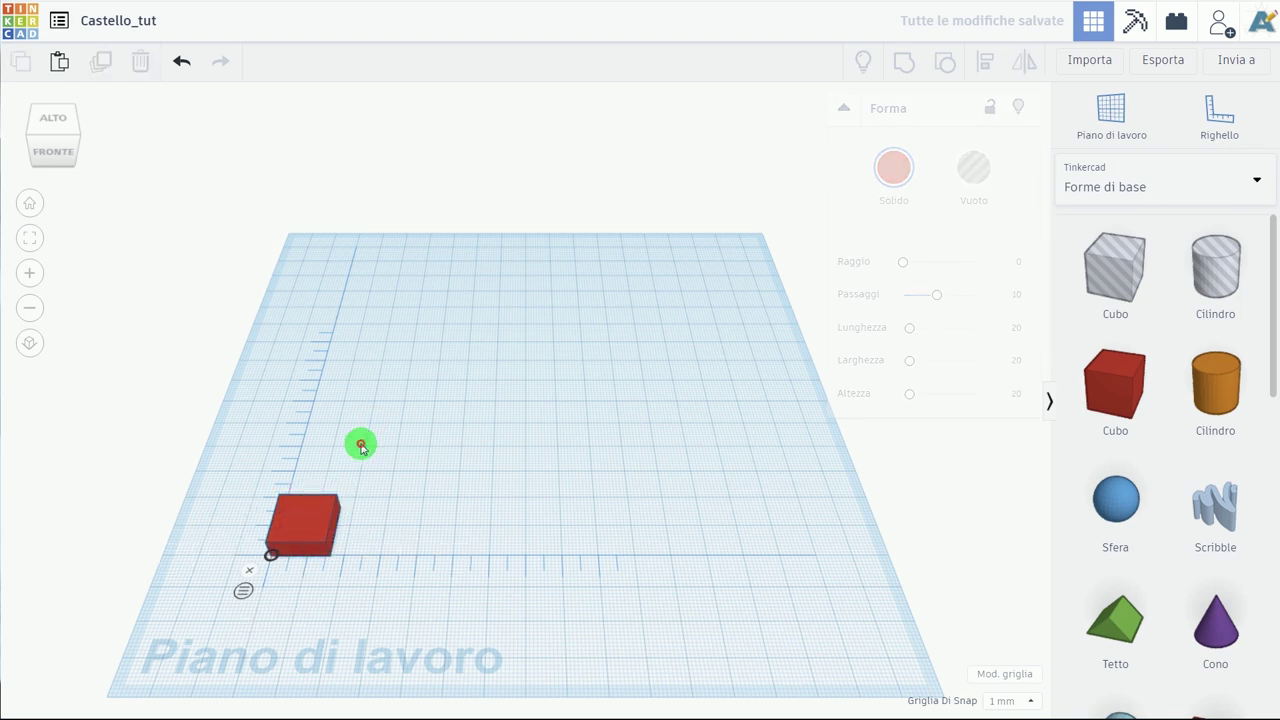
In an orthographic top view, add a solid cylinder beside the box and scale it uniformly to 16 mm
{"action": "left_click", "coordinate": [58, 120]}
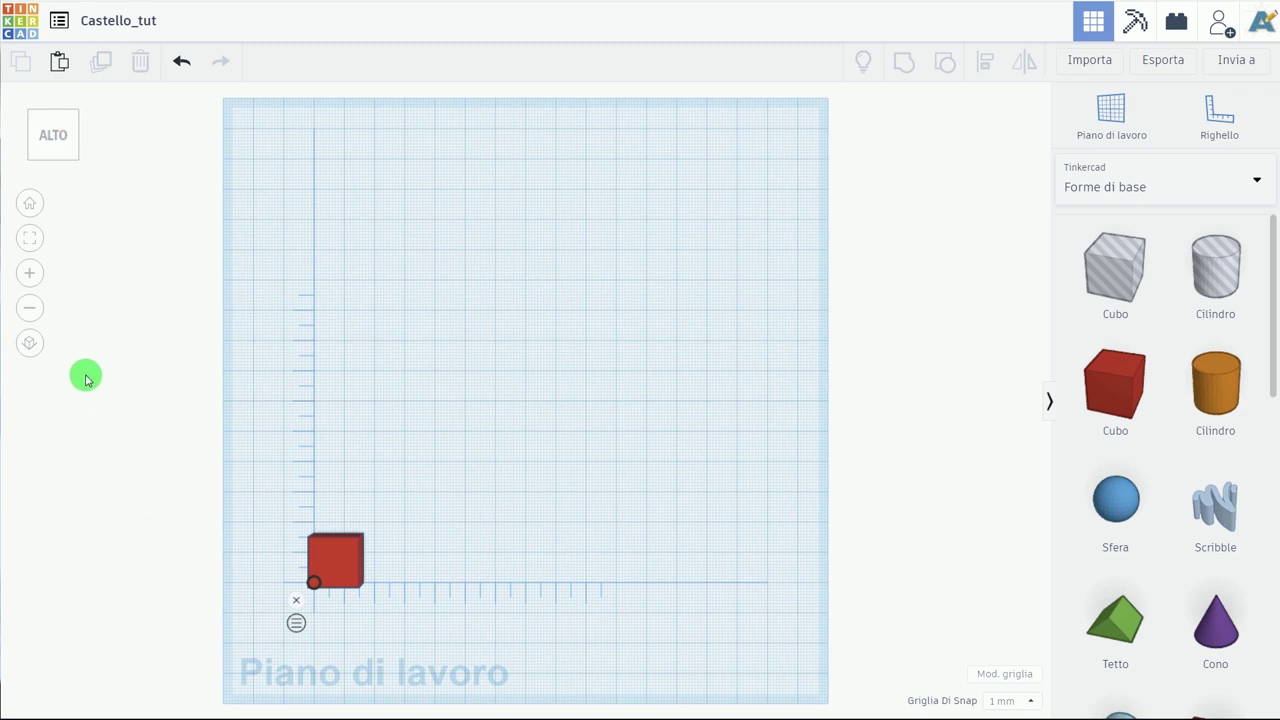
{"action": "left_click", "coordinate": [29, 344]}
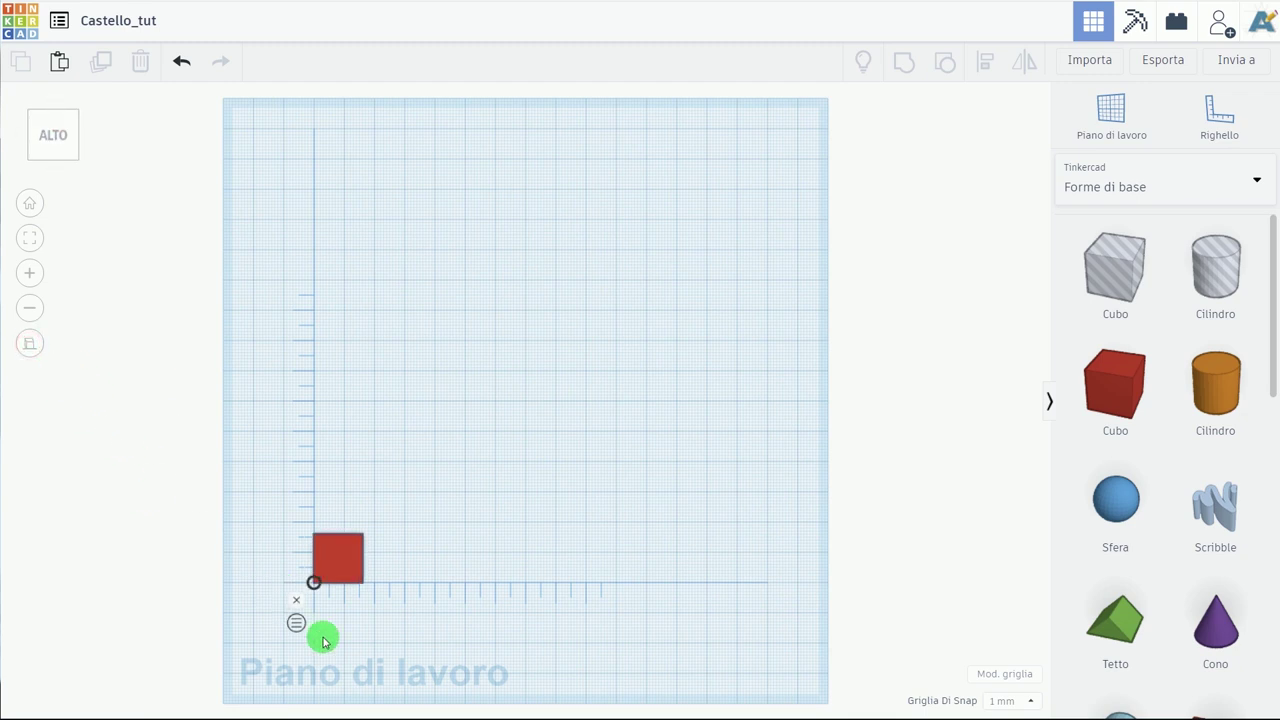
{"action": "scroll", "coordinate": [323, 635], "scroll_direction": "up", "scroll_amount": 3}
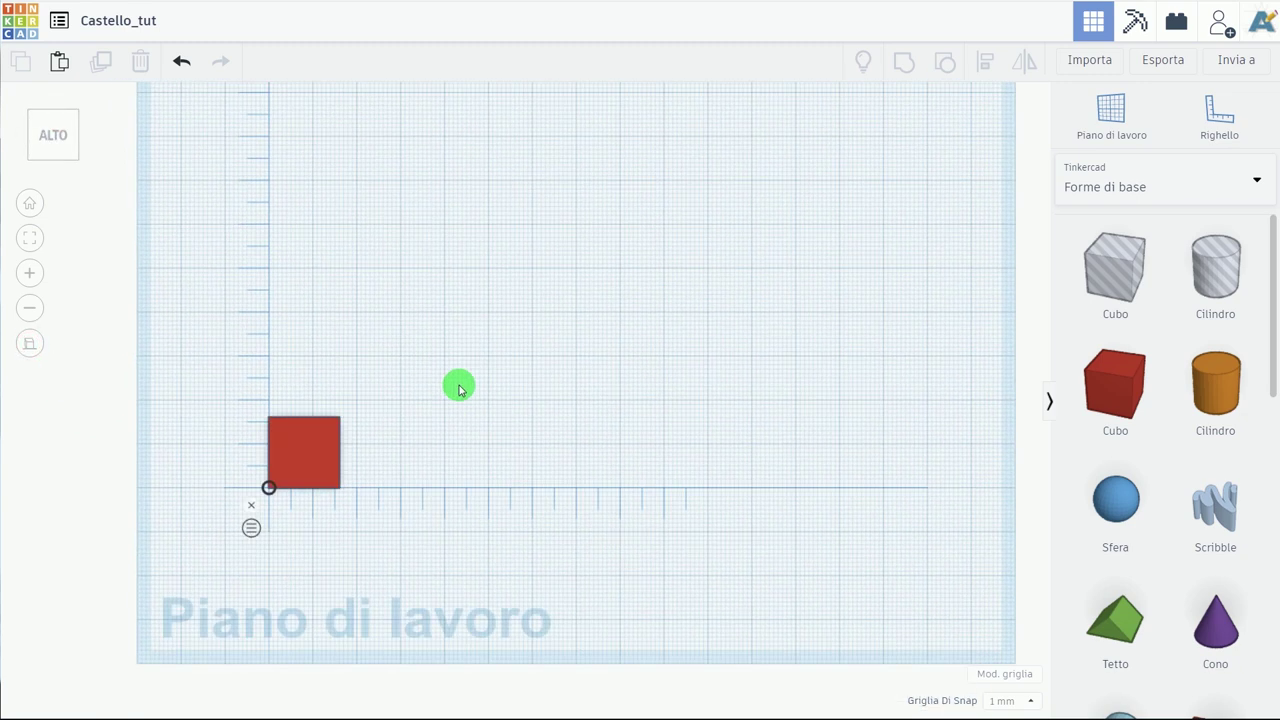
{"action": "scroll", "coordinate": [294, 449], "scroll_direction": "up", "scroll_amount": 2}
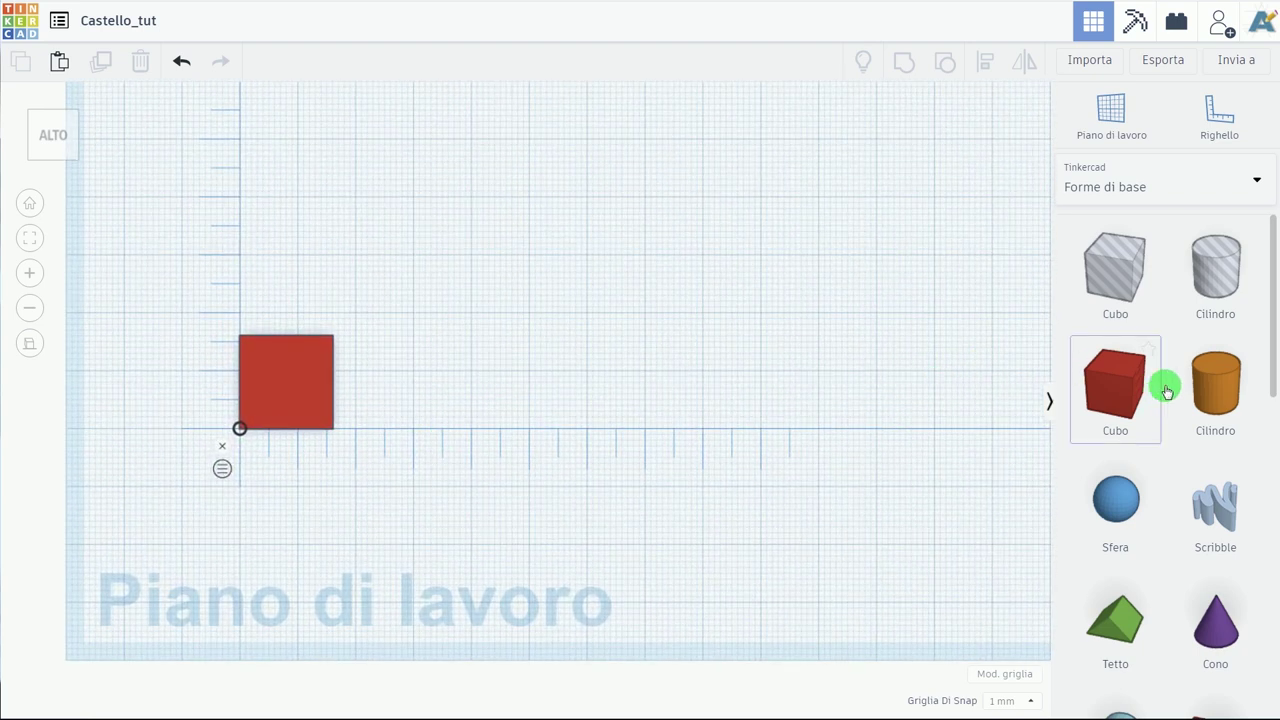
{"action": "left_click_drag", "start_coordinate": [1215, 386], "coordinate": [690, 284]}
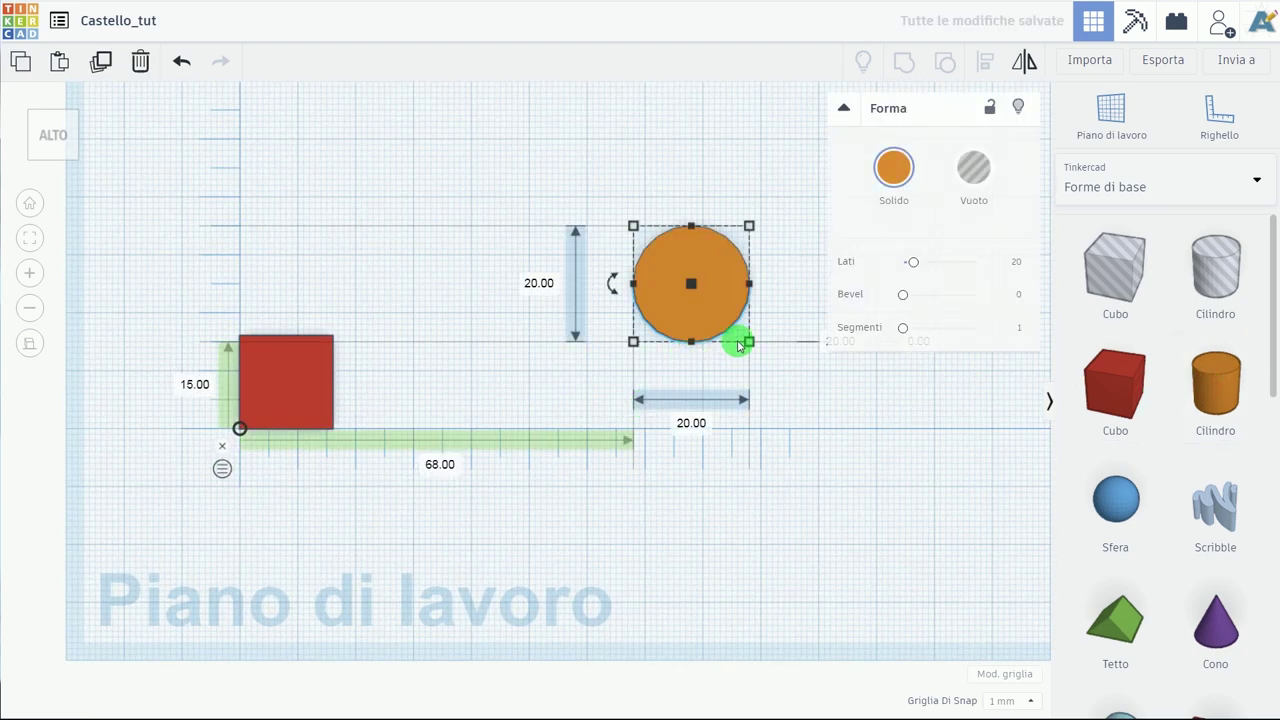
{"action": "left_click_drag", "start_coordinate": [748, 342], "coordinate": [716, 322]}
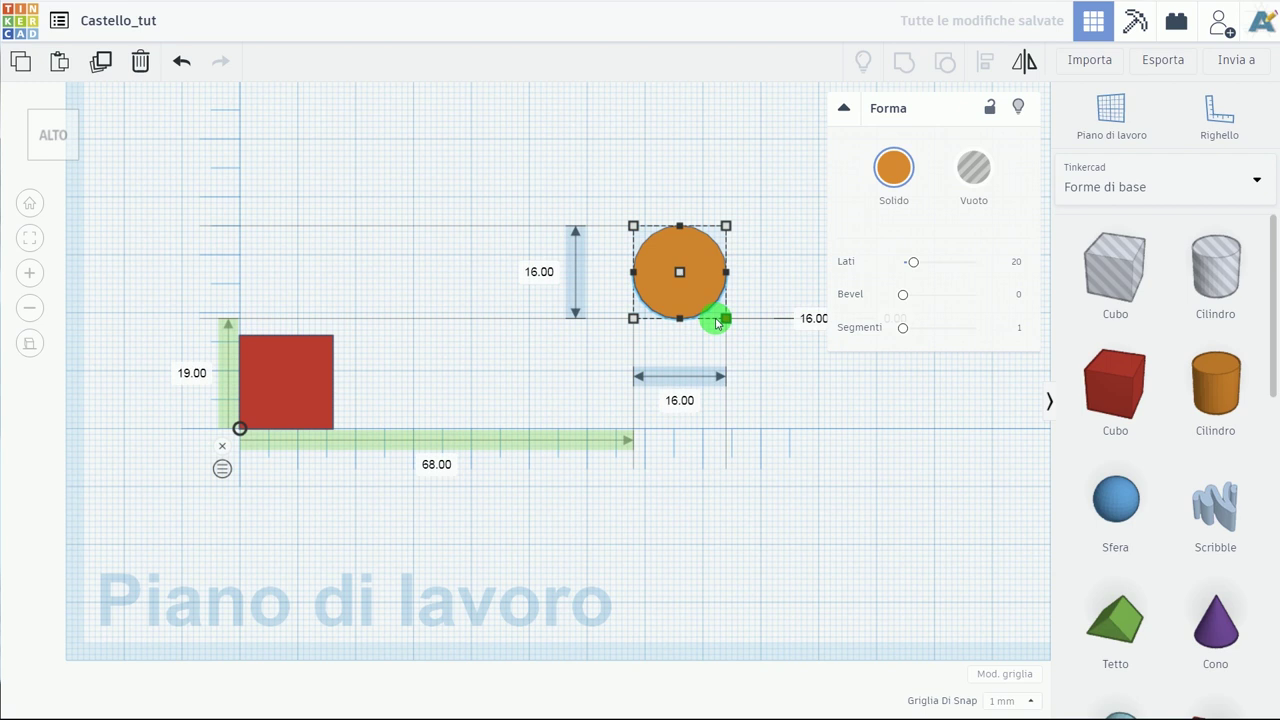
Lower the cylinder's height to 6 mm and set its number of sides to 40
{"action": "right_click_drag", "start_coordinate": [680, 380], "coordinate": [686, 251]}
{"action": "left_click_drag", "start_coordinate": [686, 265], "coordinate": [686, 287]}
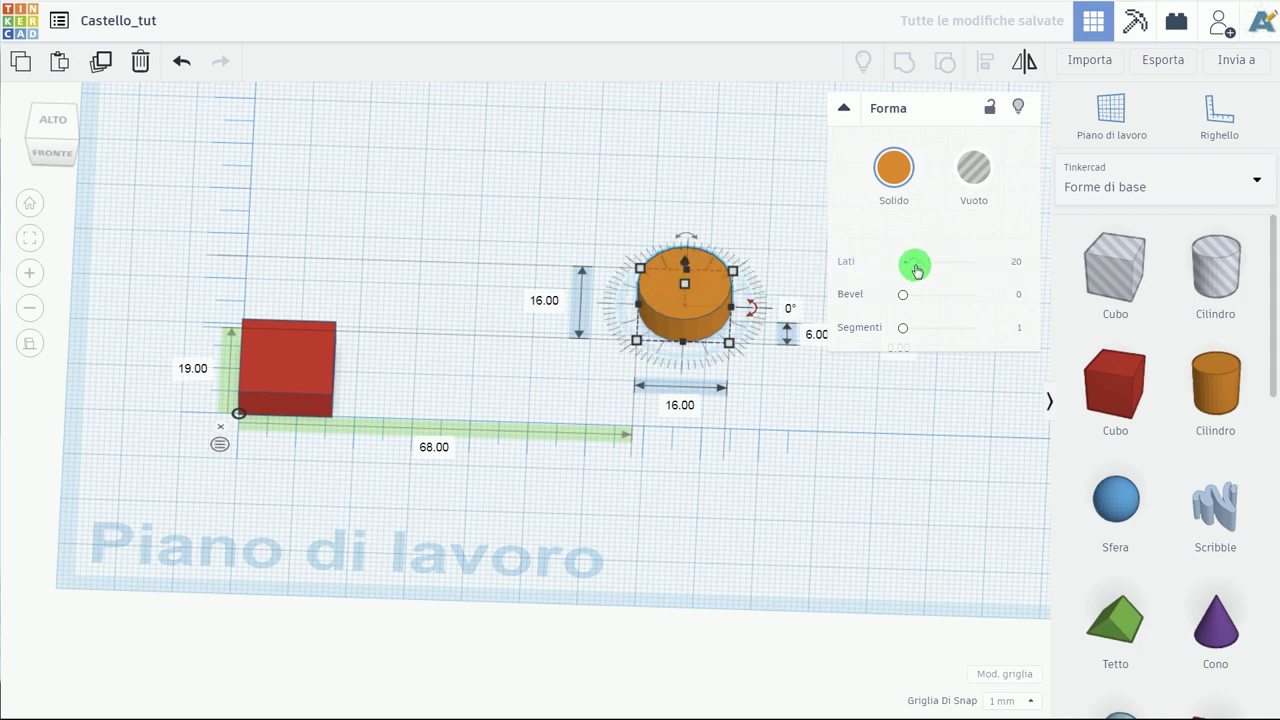
{"action": "left_click_drag", "start_coordinate": [916, 268], "coordinate": [940, 261]}
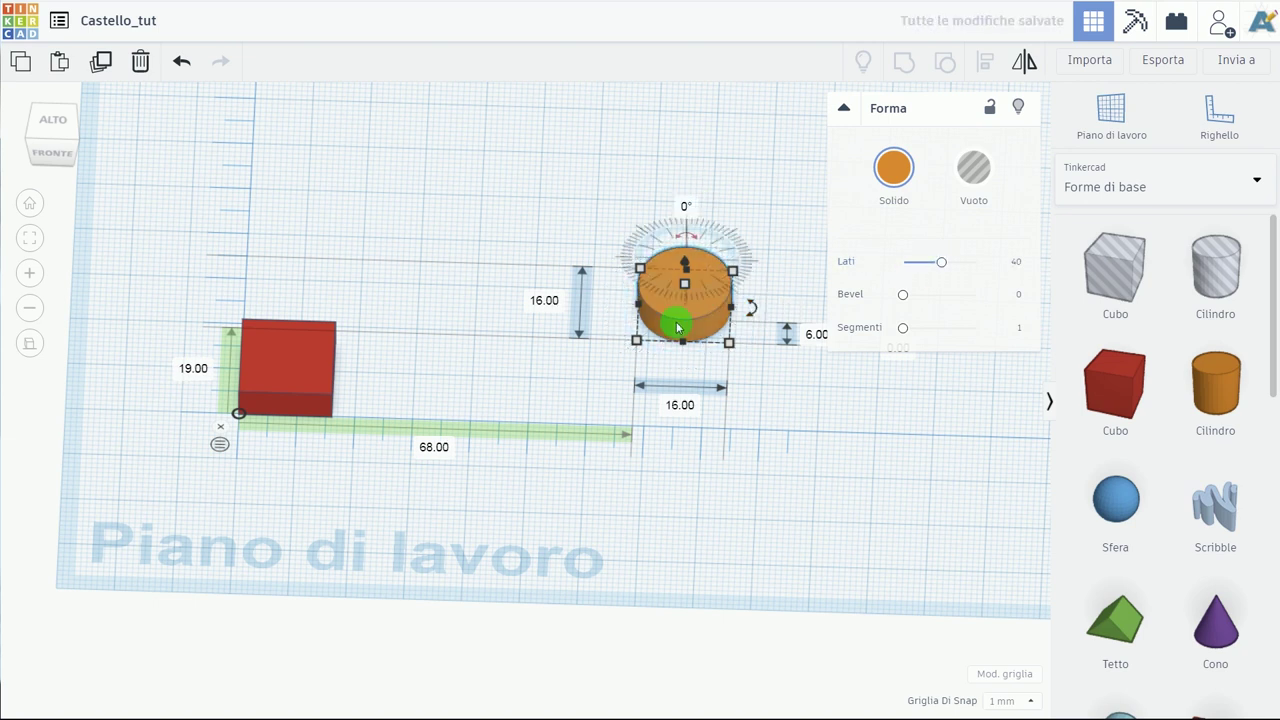
{"action": "left_click", "coordinate": [842, 108]}
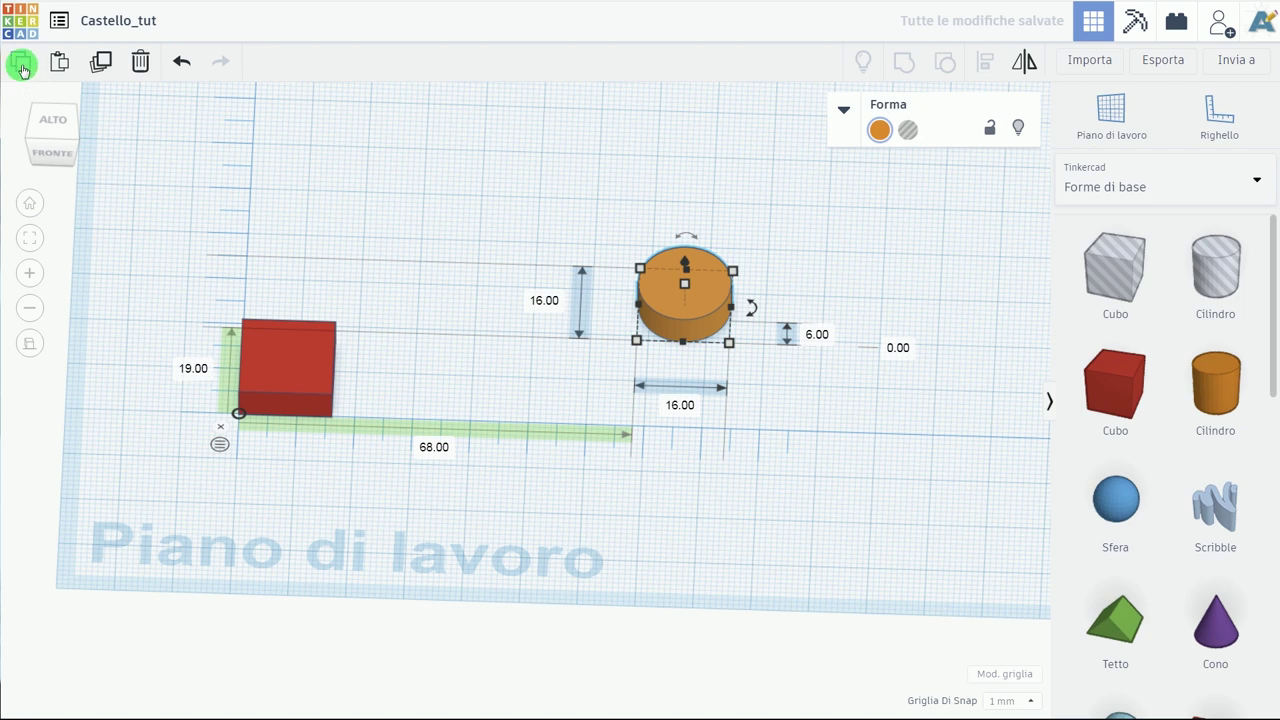
Move the cylinder onto the back half of the box, at ruler offsets 0 mm across and 8 mm deep
{"action": "left_click", "coordinate": [46, 125]}
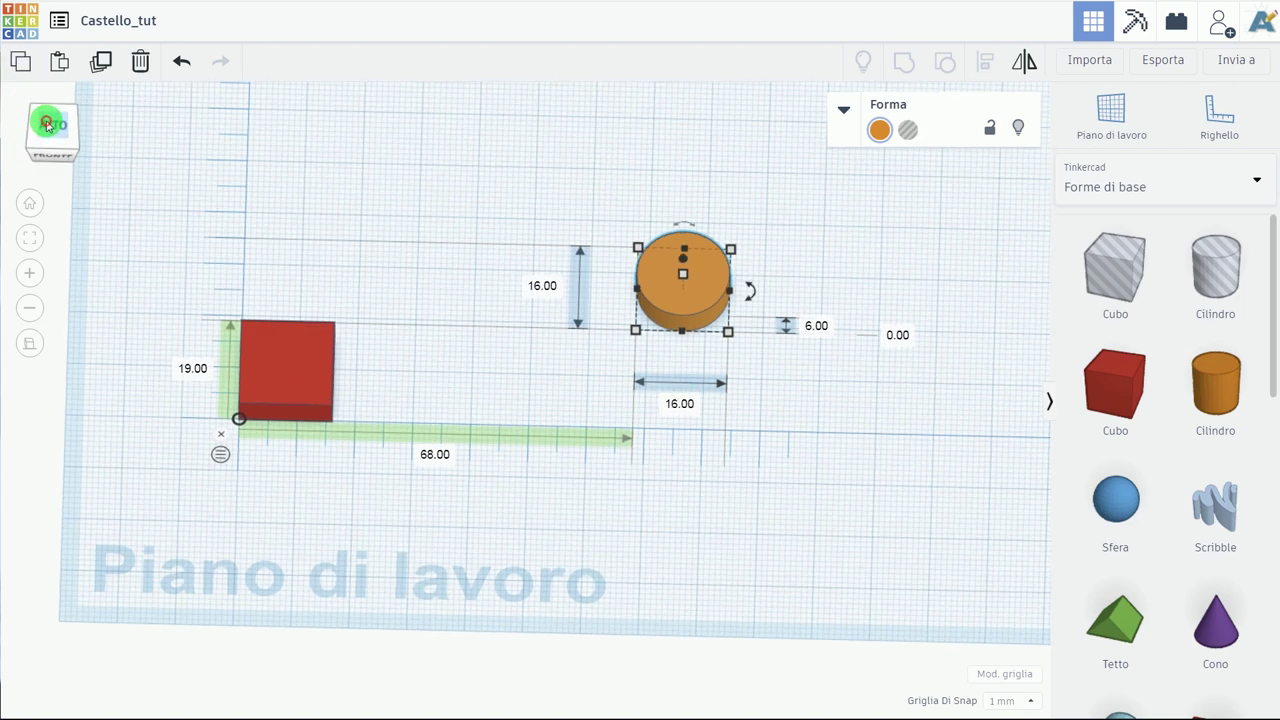
{"action": "left_click_drag", "start_coordinate": [680, 262], "coordinate": [306, 318]}
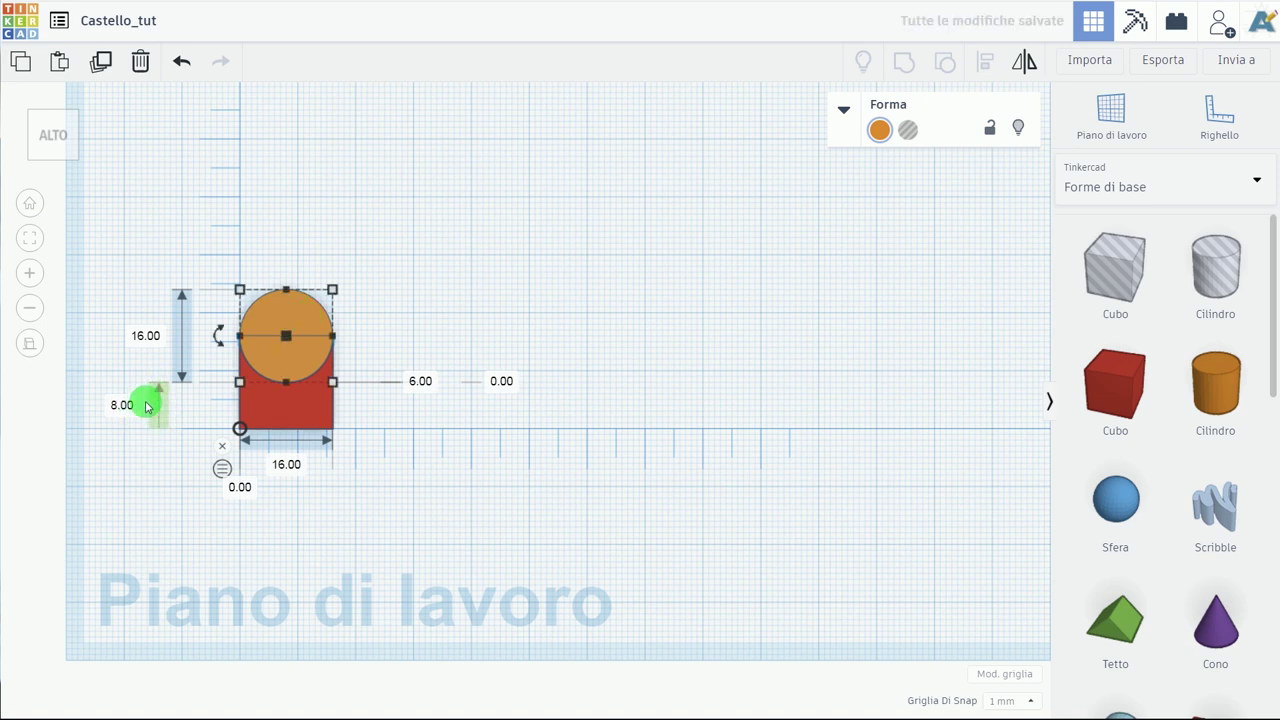
{"action": "left_click", "coordinate": [392, 310]}
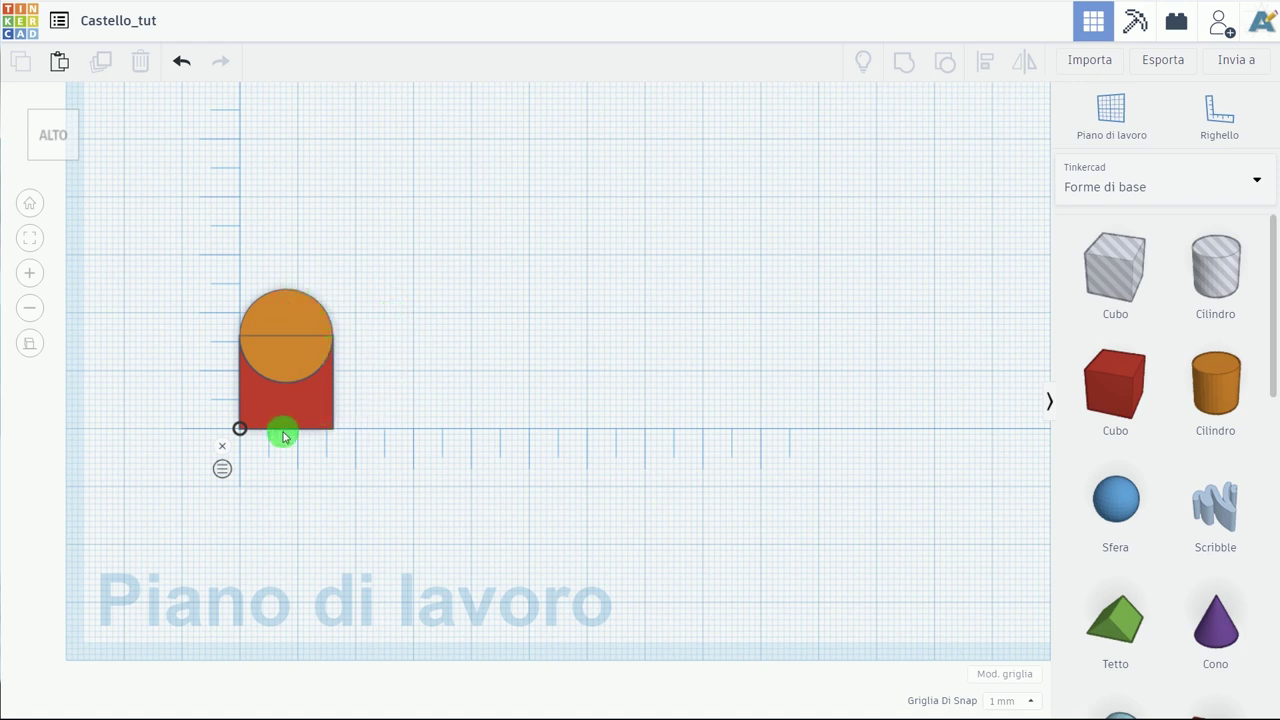
{"action": "left_click", "coordinate": [314, 420]}
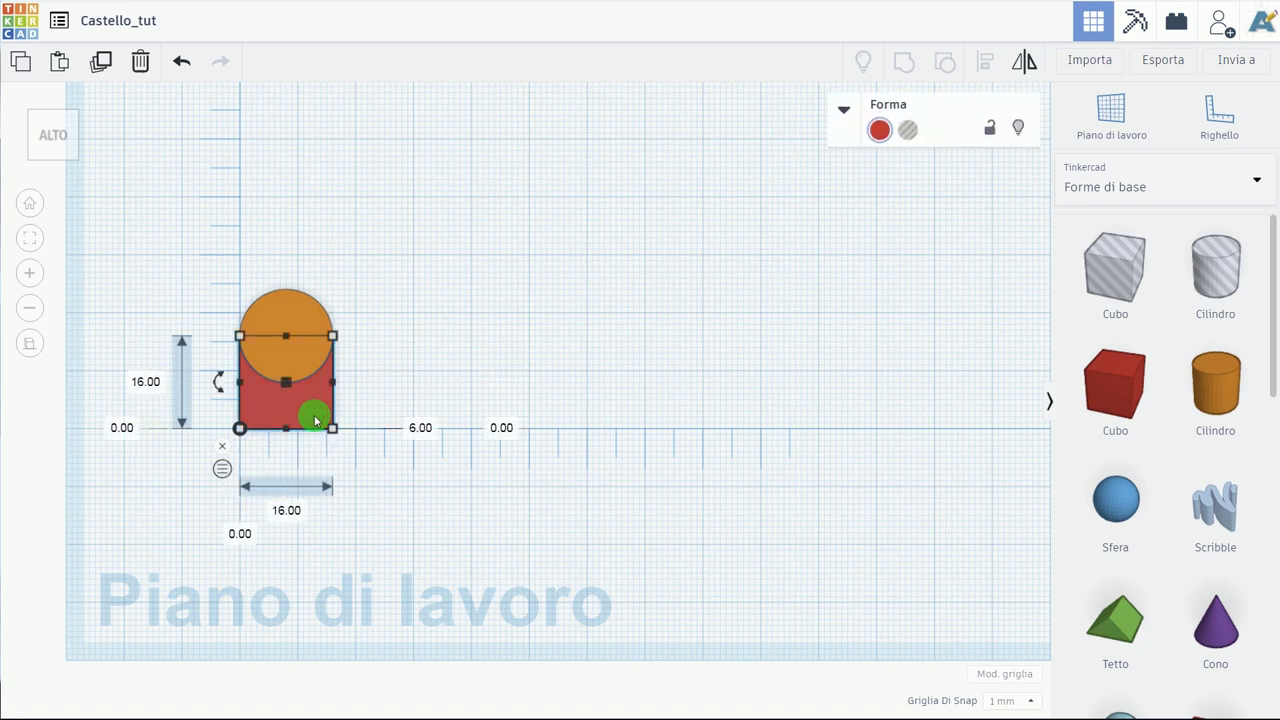
{"action": "left_click_drag", "start_coordinate": [314, 420], "coordinate": [142, 420]}
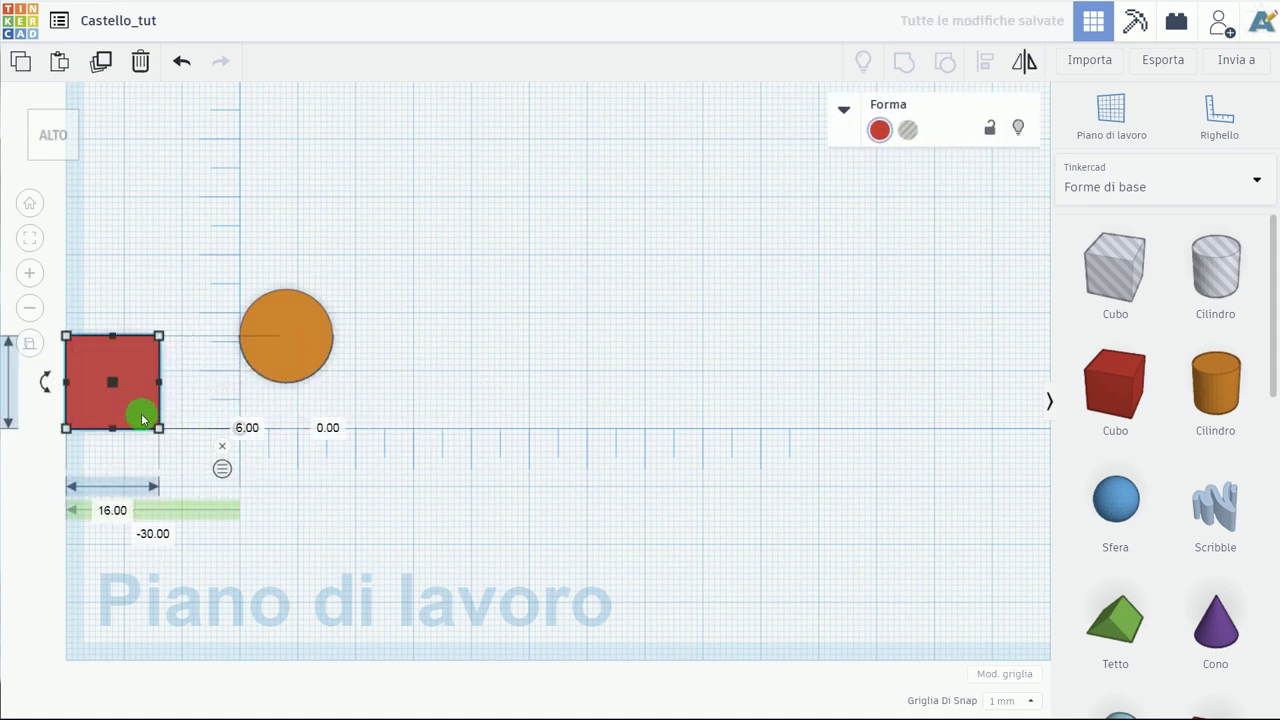
{"action": "key", "text": "ctrl+z"}
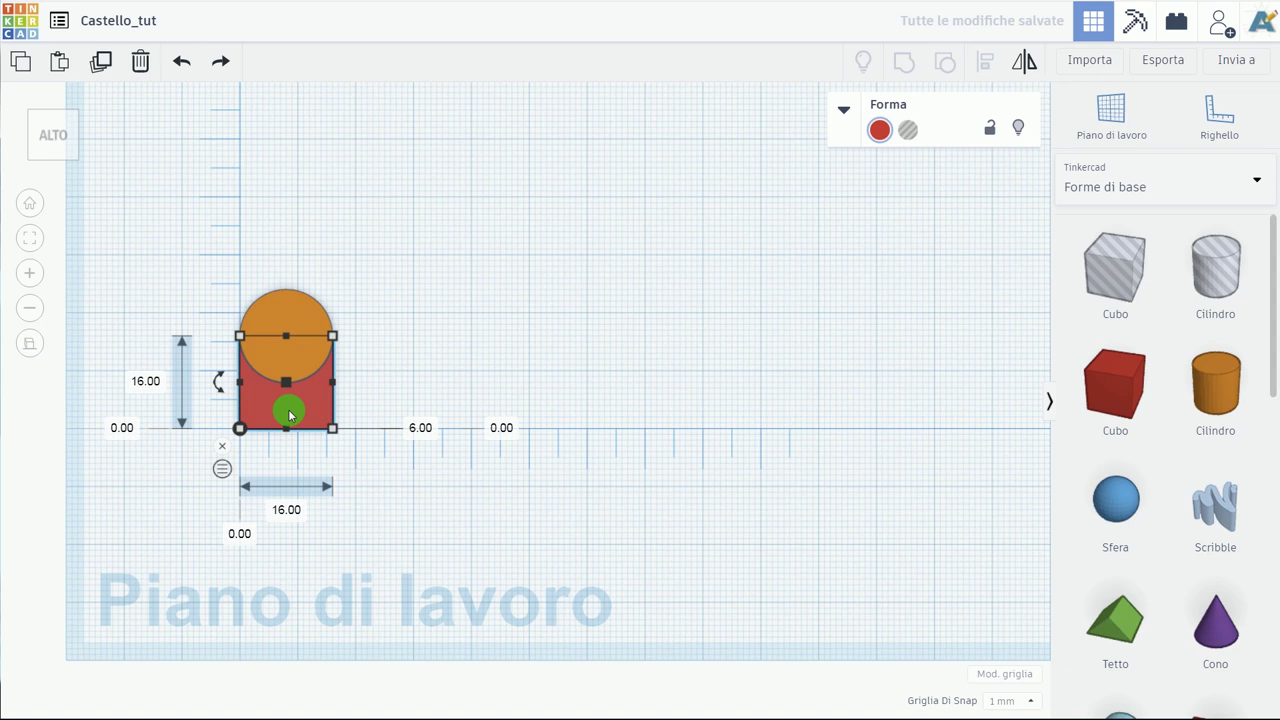
Duplicate the box and place the copy to its left at a ruler offset of -23 mm
{"action": "left_click_drag", "start_coordinate": [297, 413], "coordinate": [160, 413]}
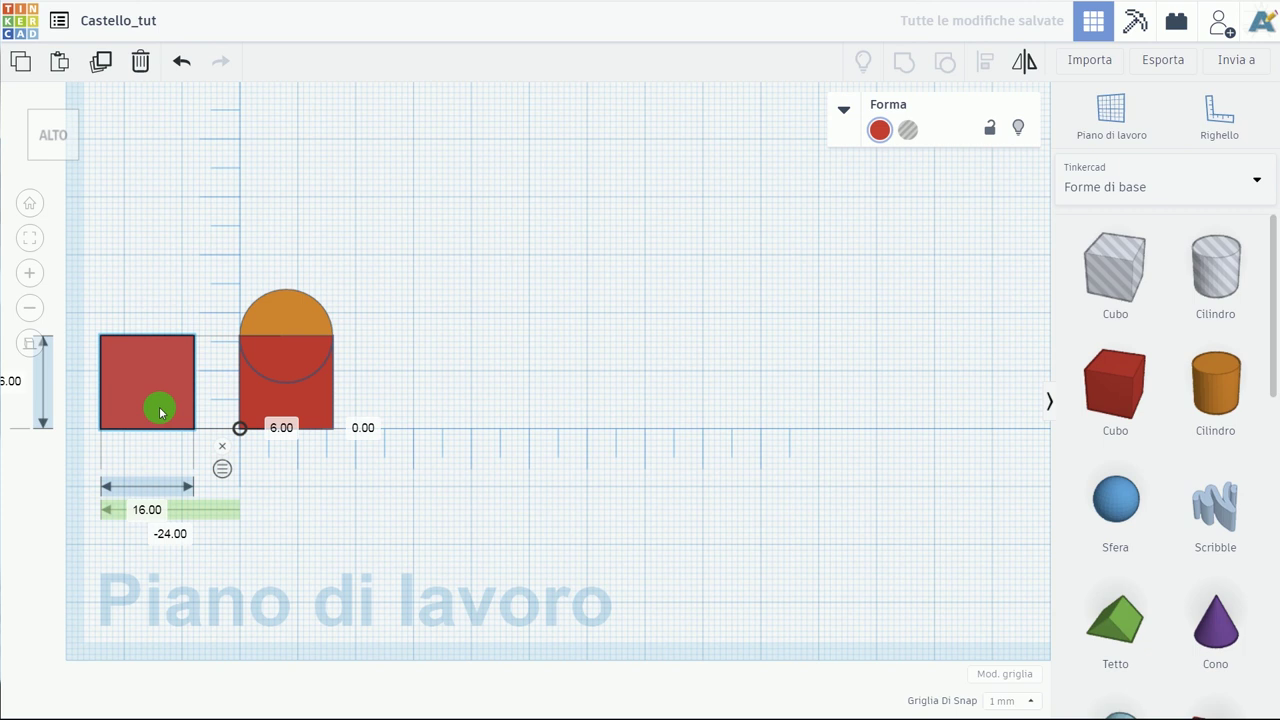
{"action": "mouse_move", "coordinate": [160, 413]}
{"action": "left_mouse_down"}
{"action": "mouse_move", "coordinate": [180, 393]}
{"action": "mouse_move", "coordinate": [151, 403]}
{"action": "mouse_move", "coordinate": [166, 406]}
{"action": "left_mouse_up"}
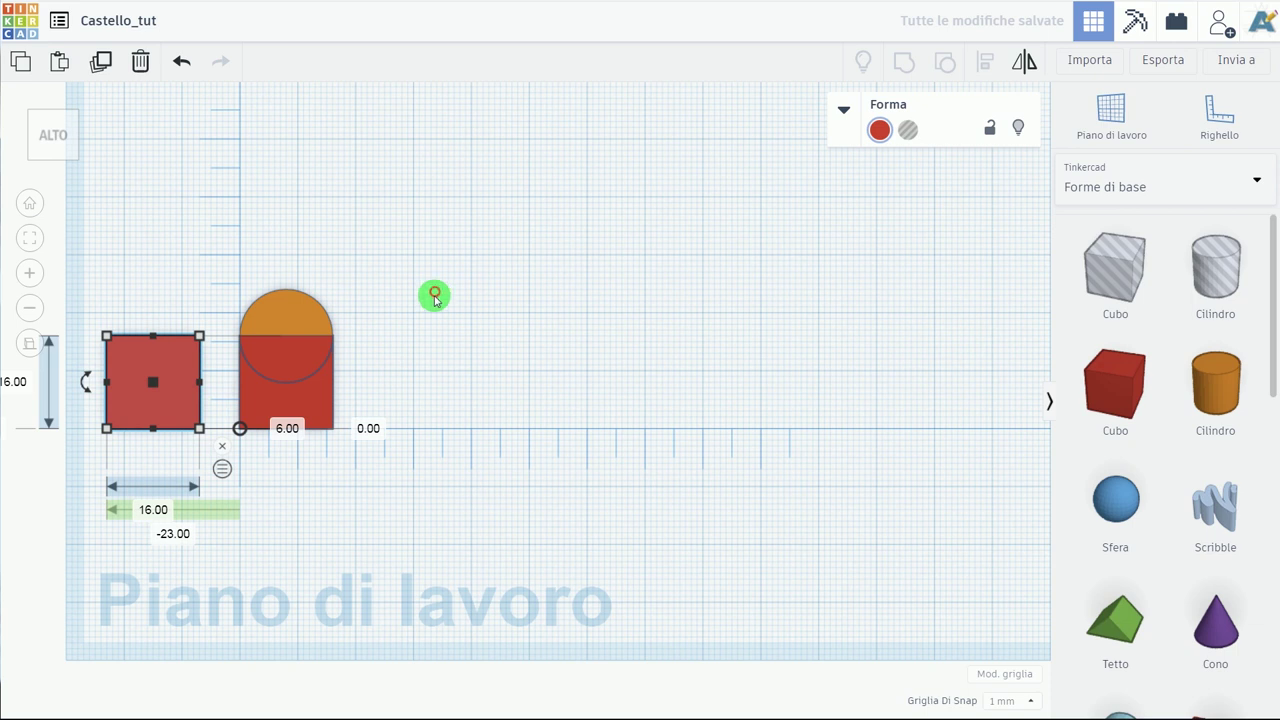
Turn the box overlapping the cylinder into a hole and group the two to cut the cylinder to a half disc
{"action": "right_click_drag", "start_coordinate": [406, 383], "coordinate": [333, 341]}
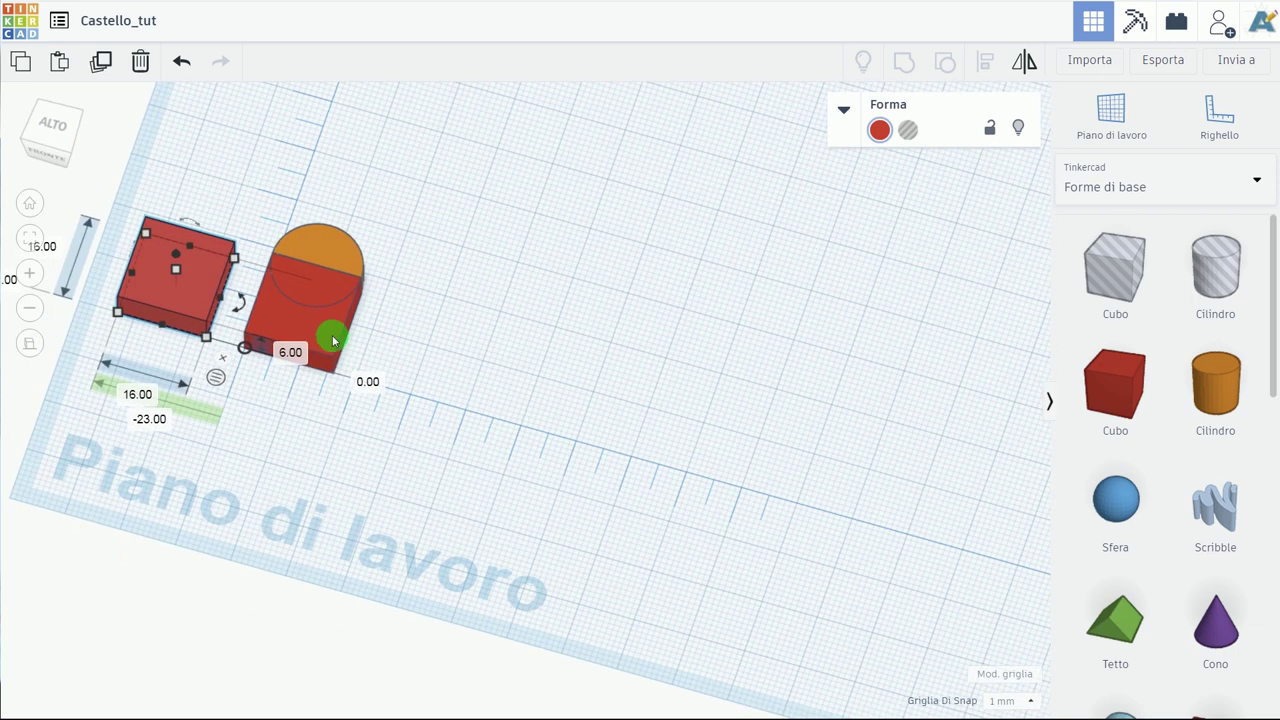
{"action": "left_click", "coordinate": [333, 341]}
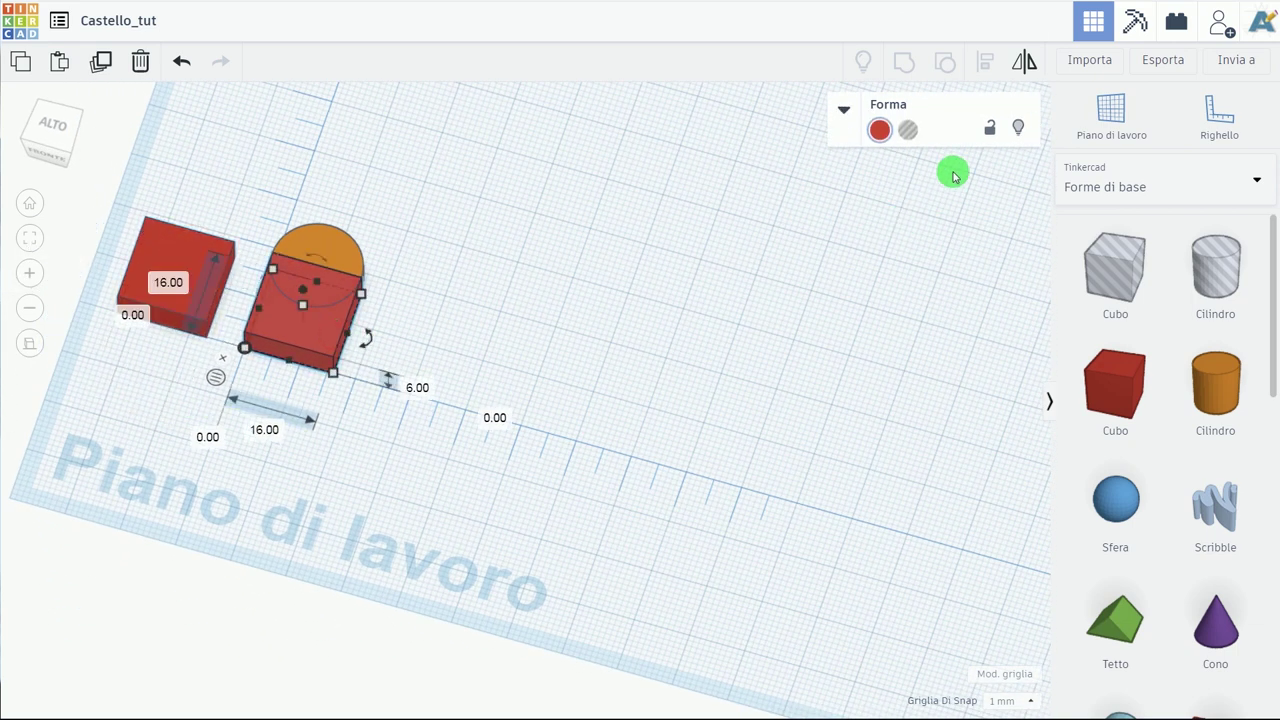
{"action": "left_click", "coordinate": [913, 131]}
{"action": "left_click", "coordinate": [591, 266]}
{"action": "left_click_drag", "start_coordinate": [394, 314], "coordinate": [337, 264]}
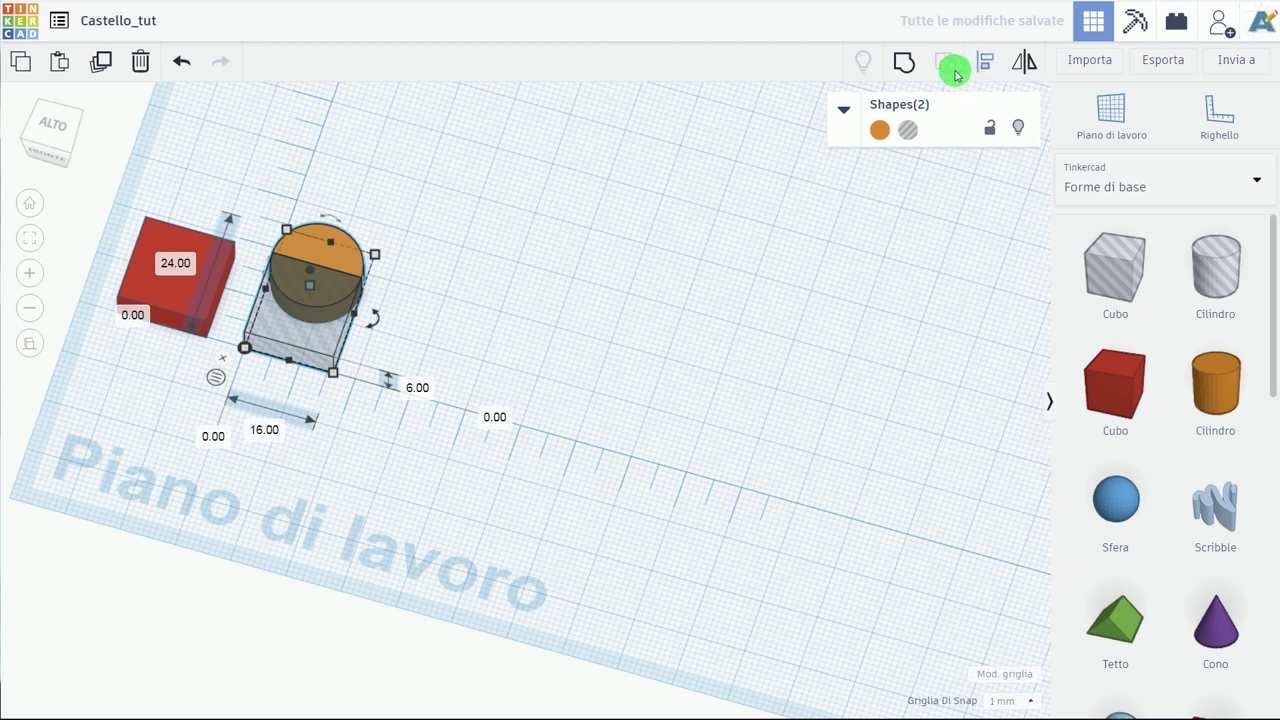
{"action": "left_click", "coordinate": [906, 68]}
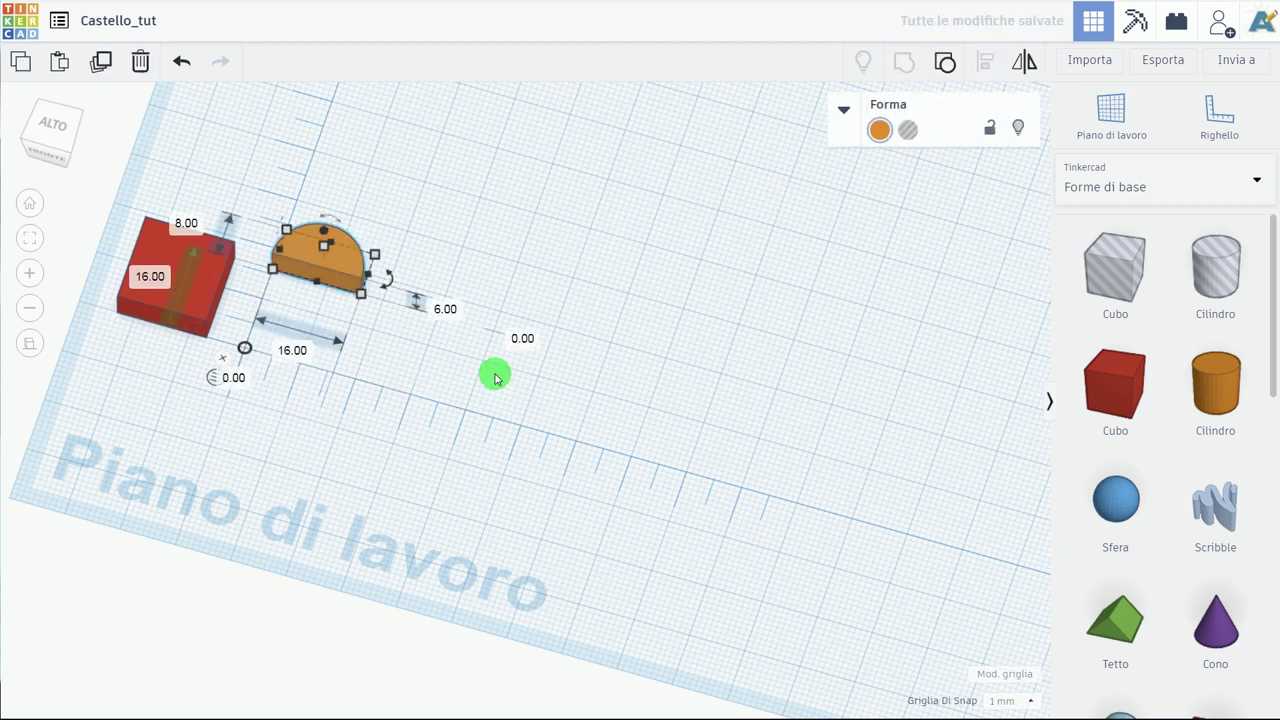
Move the half disc forward in the top view so it sits at the ruler origin, at offsets 0 mm and 0 mm
{"action": "right_click", "coordinate": [463, 441]}
{"action": "right_click_drag", "start_coordinate": [405, 487], "coordinate": [469, 509]}
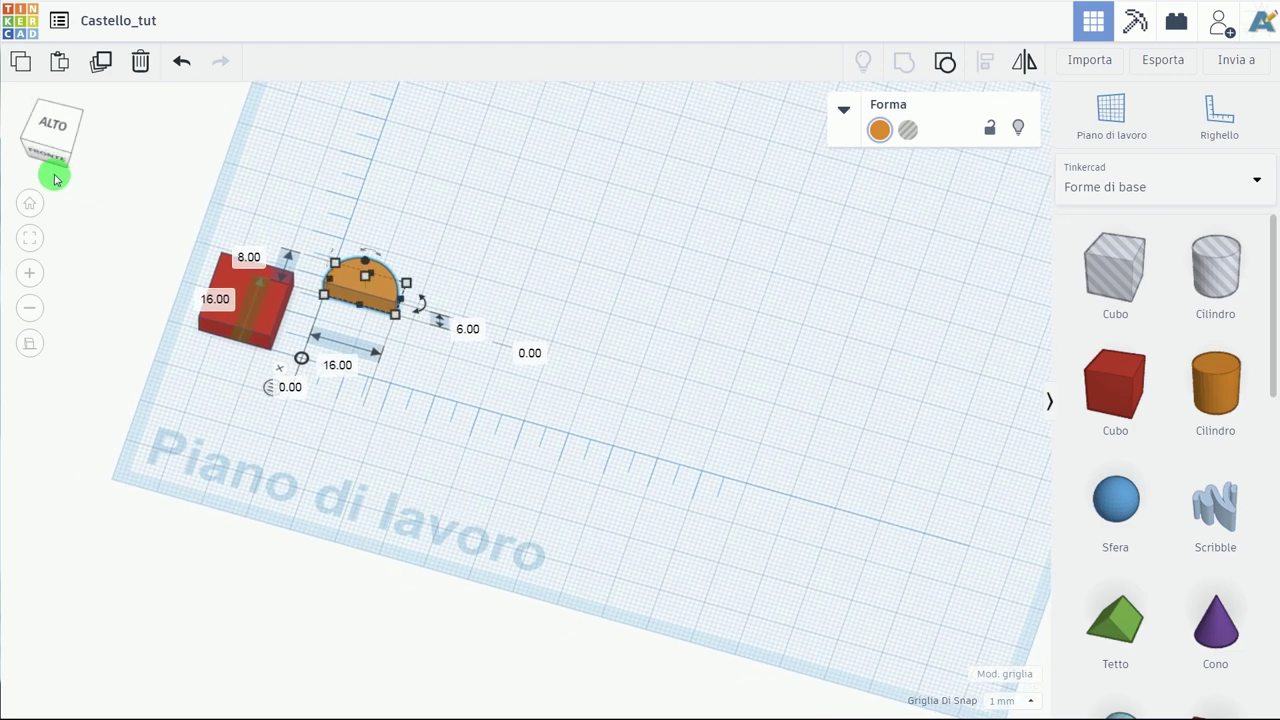
{"action": "left_click", "coordinate": [51, 128]}
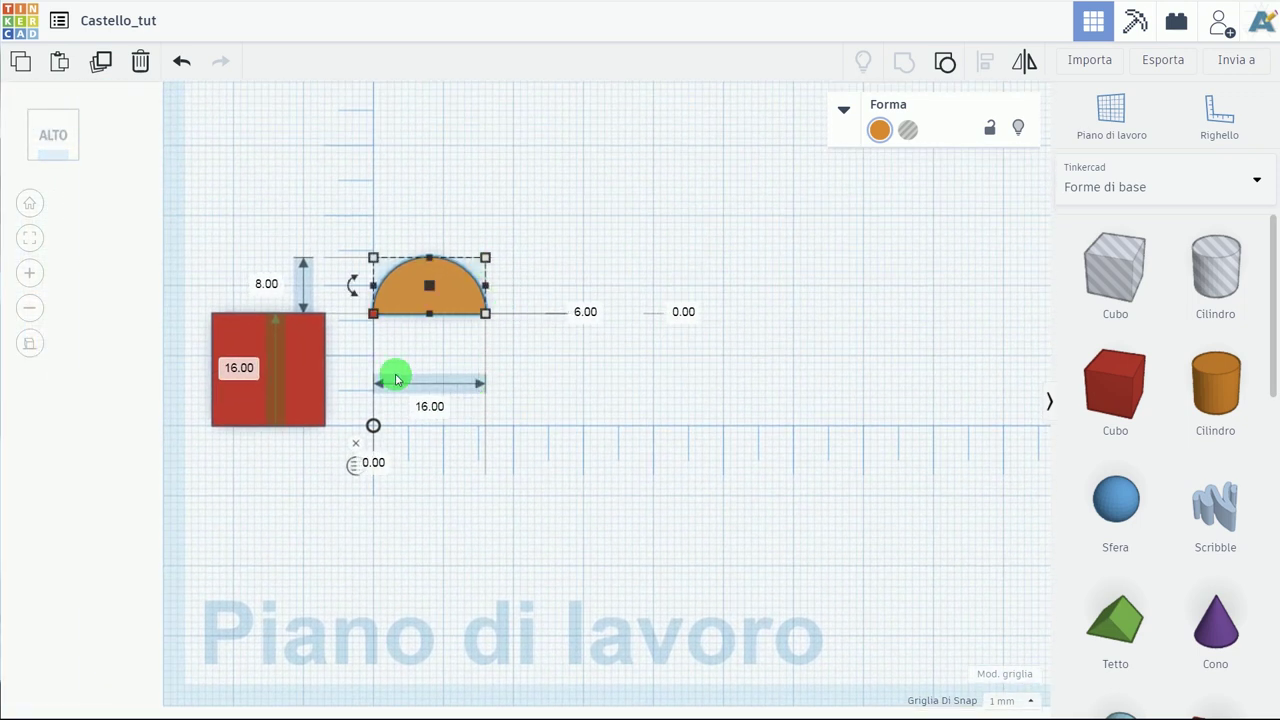
{"action": "left_click_drag", "start_coordinate": [447, 293], "coordinate": [448, 405]}
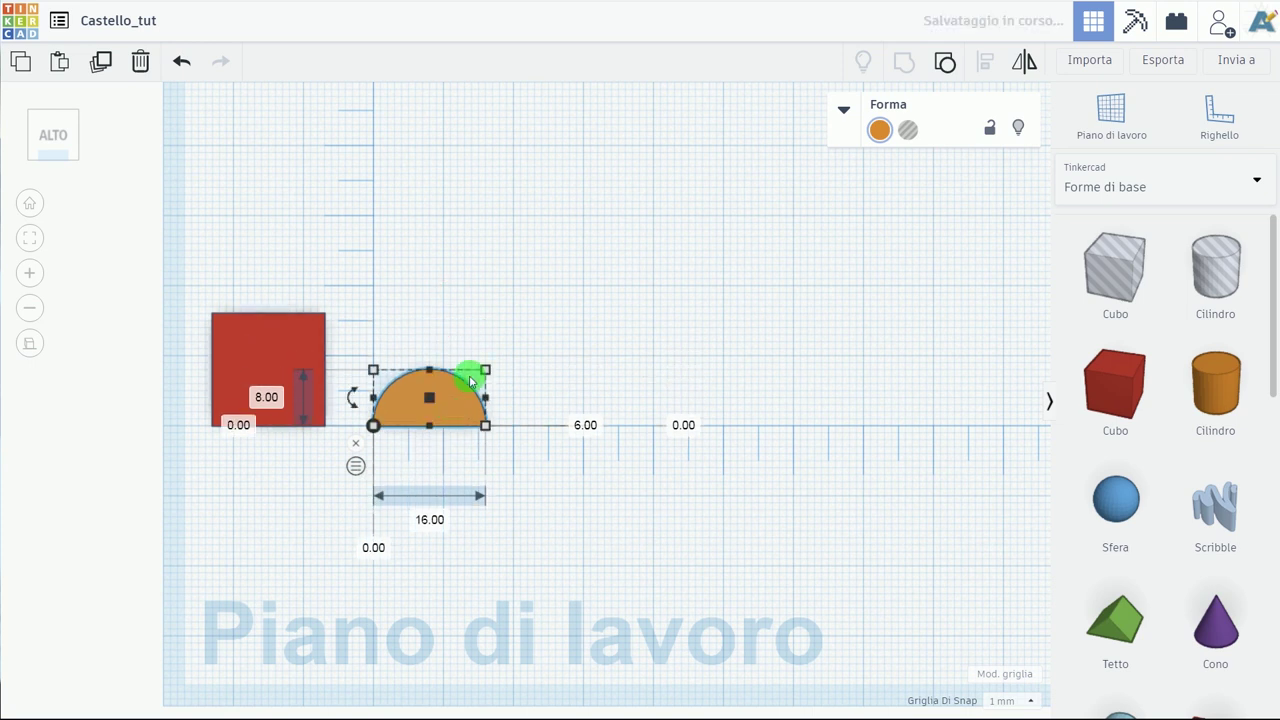
Add a 20 mm hole box over the right half of the half disc, at ruler offsets 8 mm across and -4 mm deep
{"action": "left_click_drag", "start_coordinate": [1097, 271], "coordinate": [643, 374]}
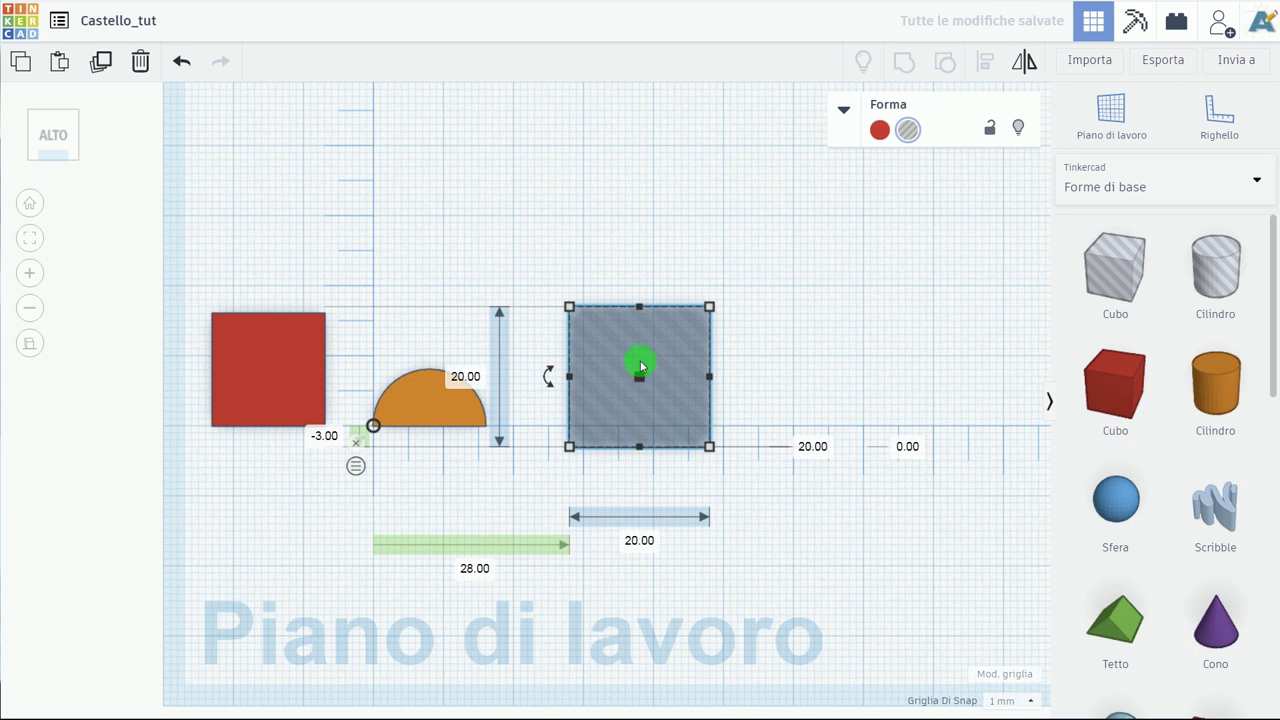
{"action": "right_click_drag", "start_coordinate": [642, 358], "coordinate": [560, 345]}
{"action": "left_click", "coordinate": [40, 131]}
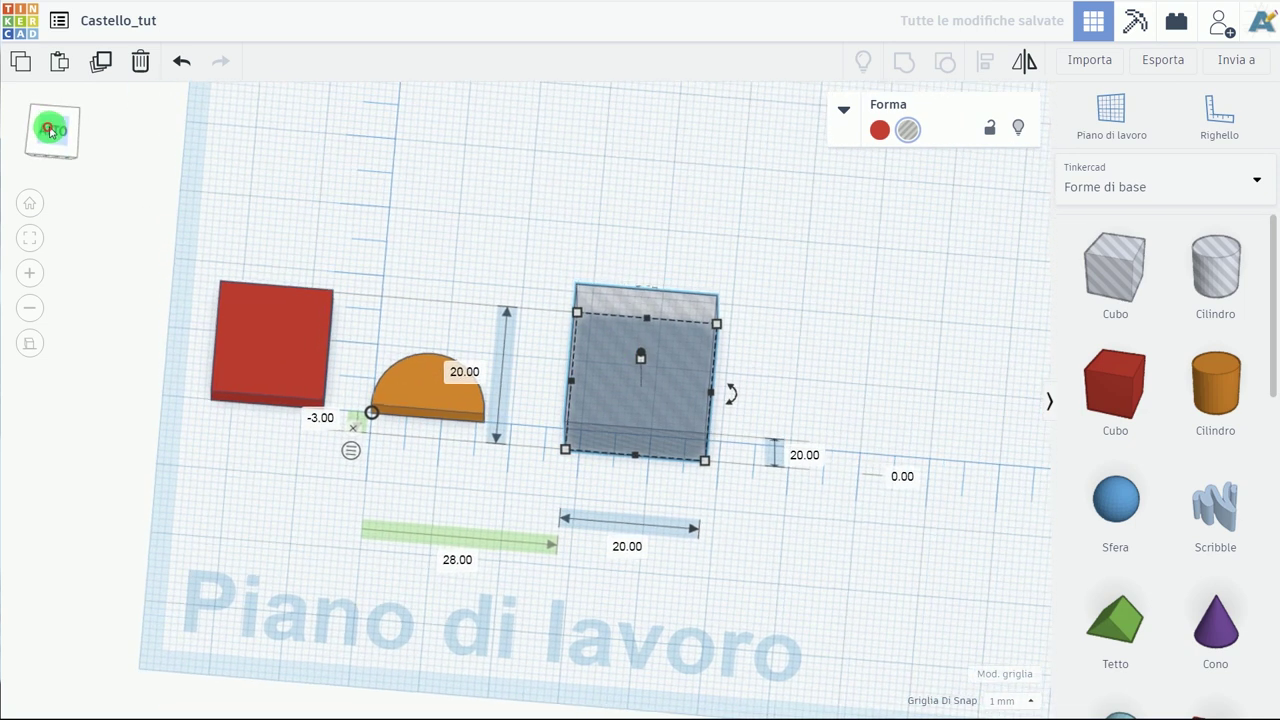
{"action": "left_click_drag", "start_coordinate": [625, 373], "coordinate": [488, 373]}
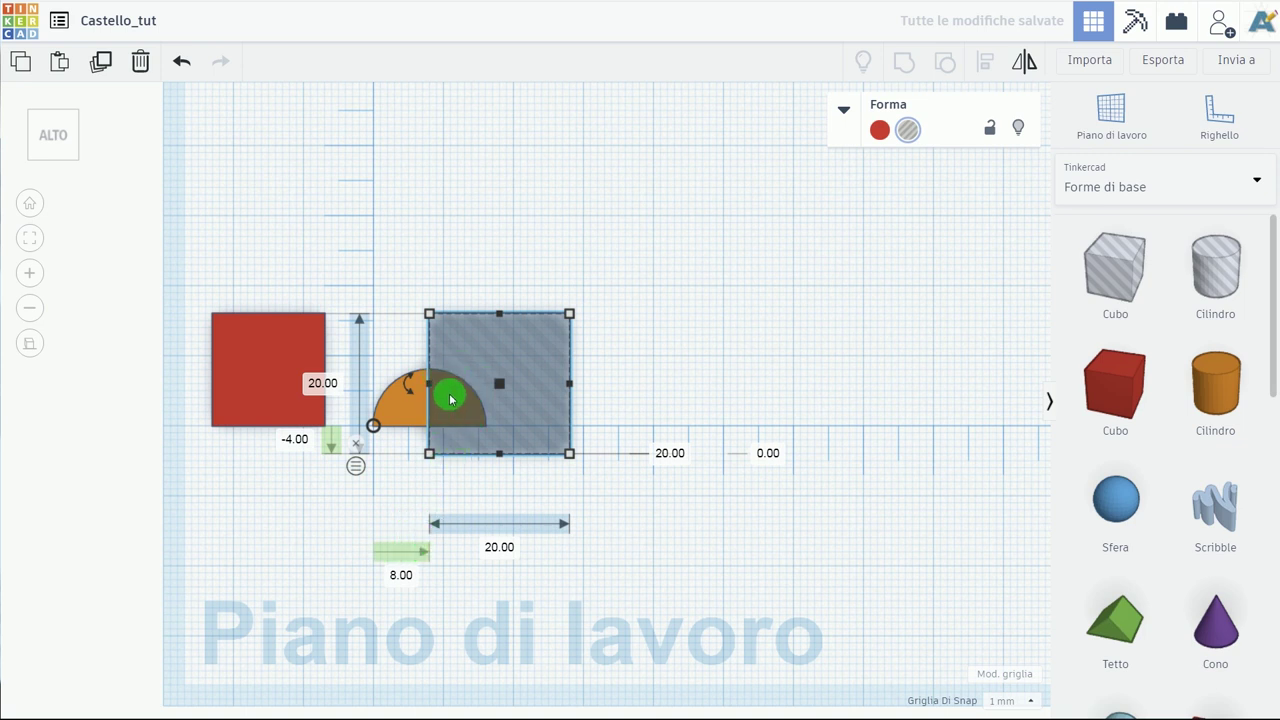
Group the half disc with the hole box to cut it down to a quarter disc
{"action": "left_click", "coordinate": [515, 280]}
{"action": "left_click_drag", "start_coordinate": [415, 397], "coordinate": [364, 468]}
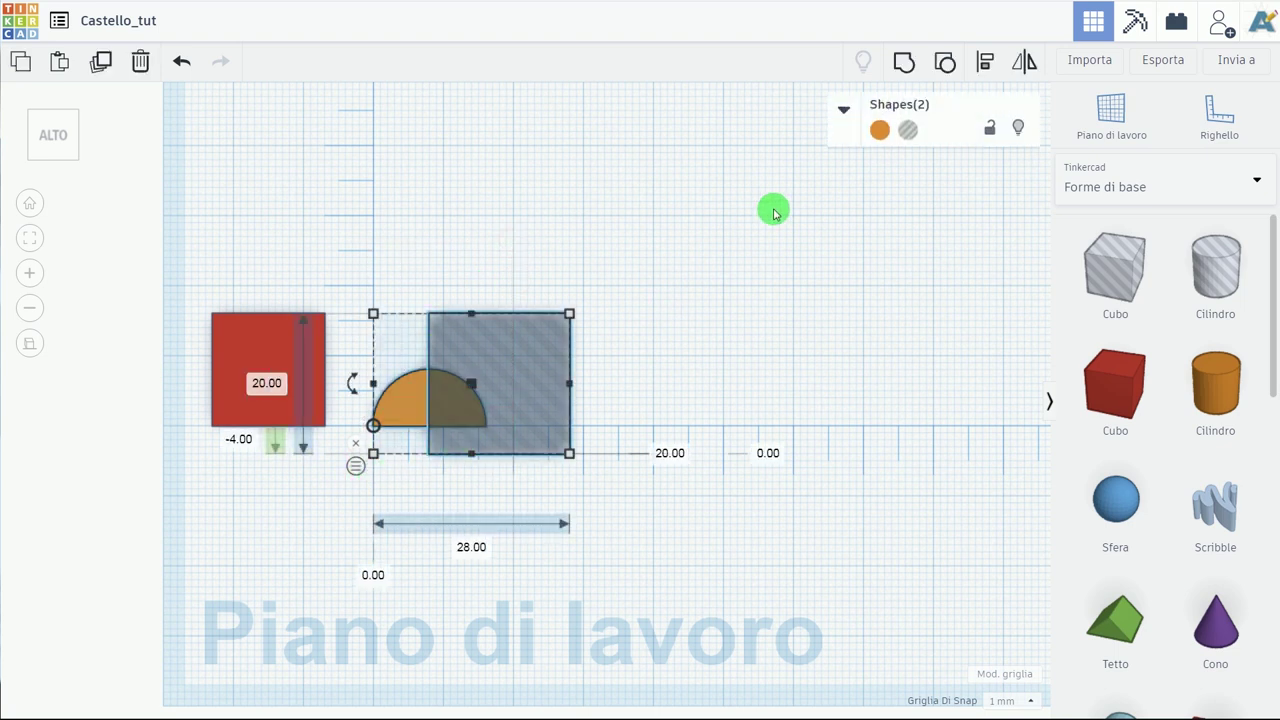
{"action": "left_click", "coordinate": [905, 66]}
{"action": "left_click", "coordinate": [650, 291]}
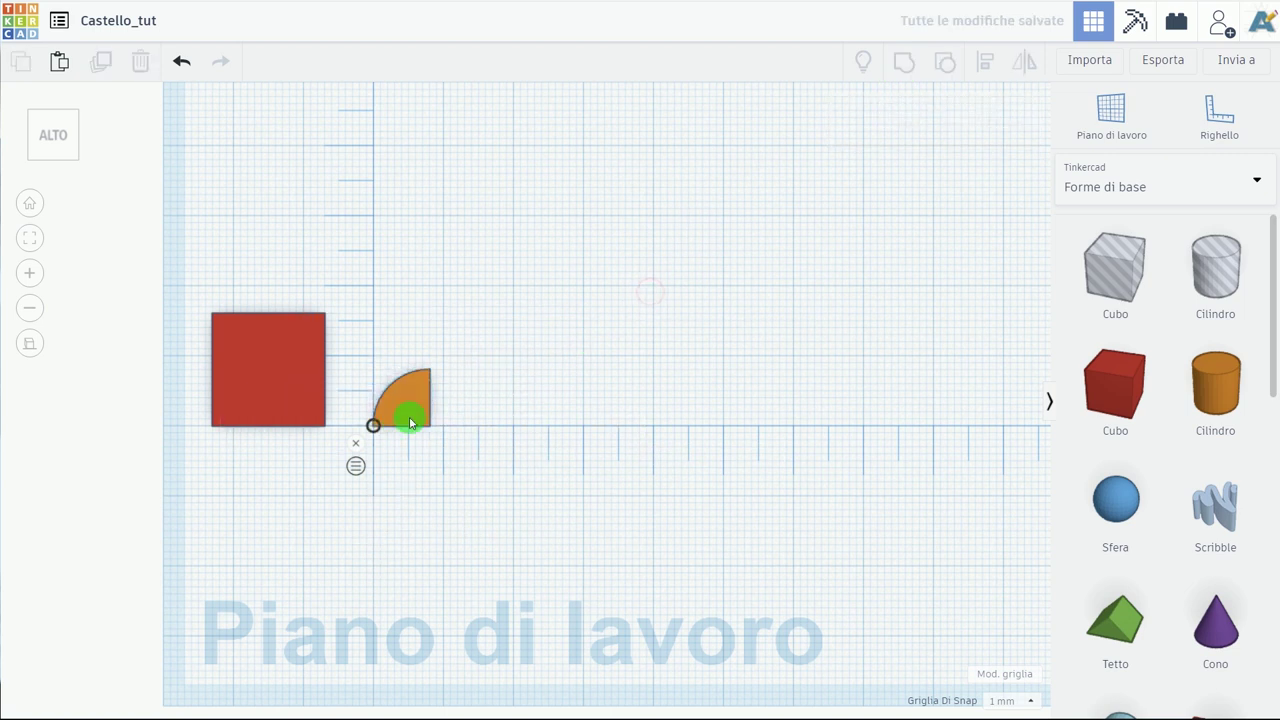
Move the quarter disc back to a ruler offset of 16 mm and place the red box in front of it at the ruler origin
{"action": "left_click_drag", "start_coordinate": [413, 410], "coordinate": [405, 310]}
{"action": "left_click", "coordinate": [309, 283]}
{"action": "left_click_drag", "start_coordinate": [234, 371], "coordinate": [395, 380]}
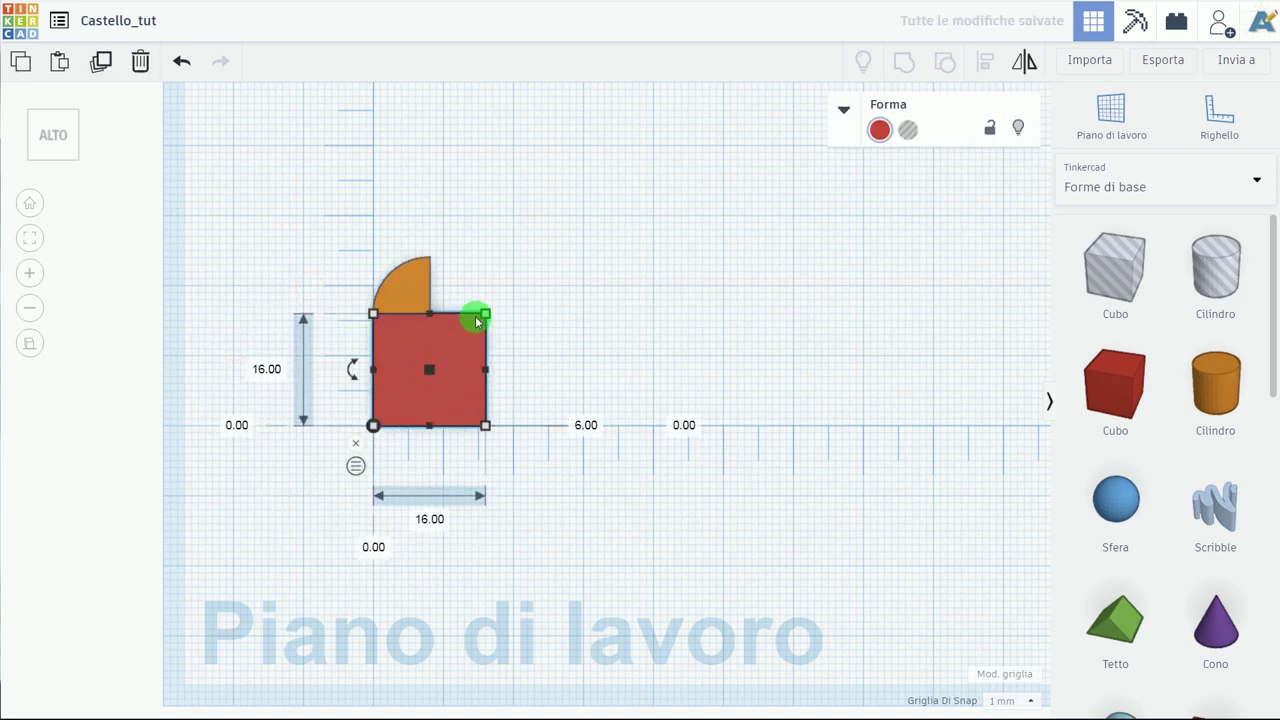
{"action": "left_click", "coordinate": [520, 269]}
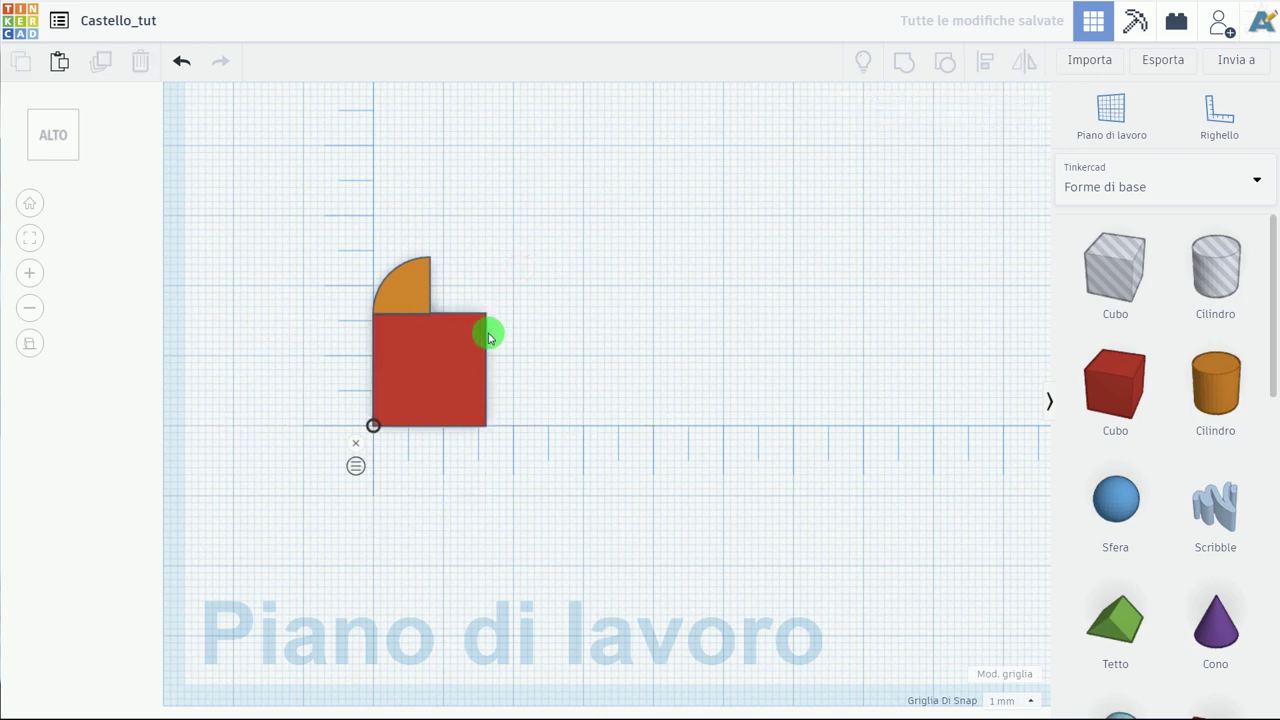
Duplicate the quarter disc and place the copy beside it at a ruler offset of 8 mm across
{"action": "left_click", "coordinate": [405, 295]}
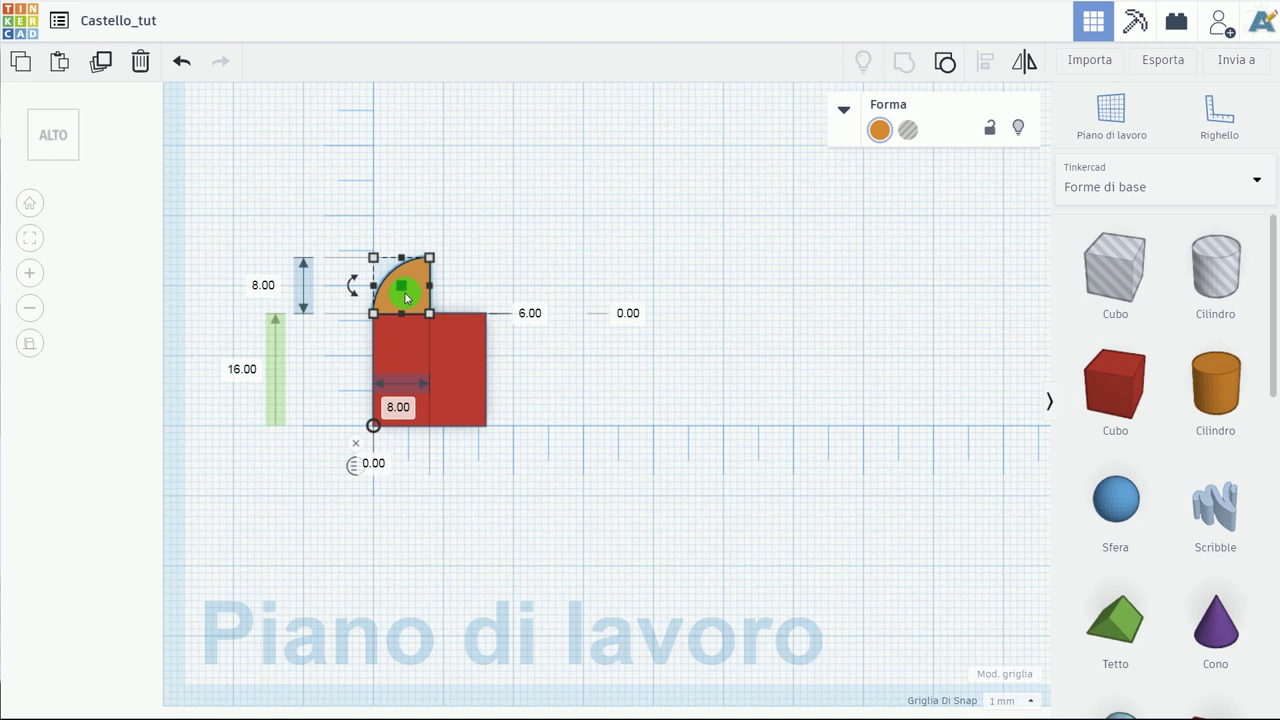
{"action": "left_click", "coordinate": [107, 66]}
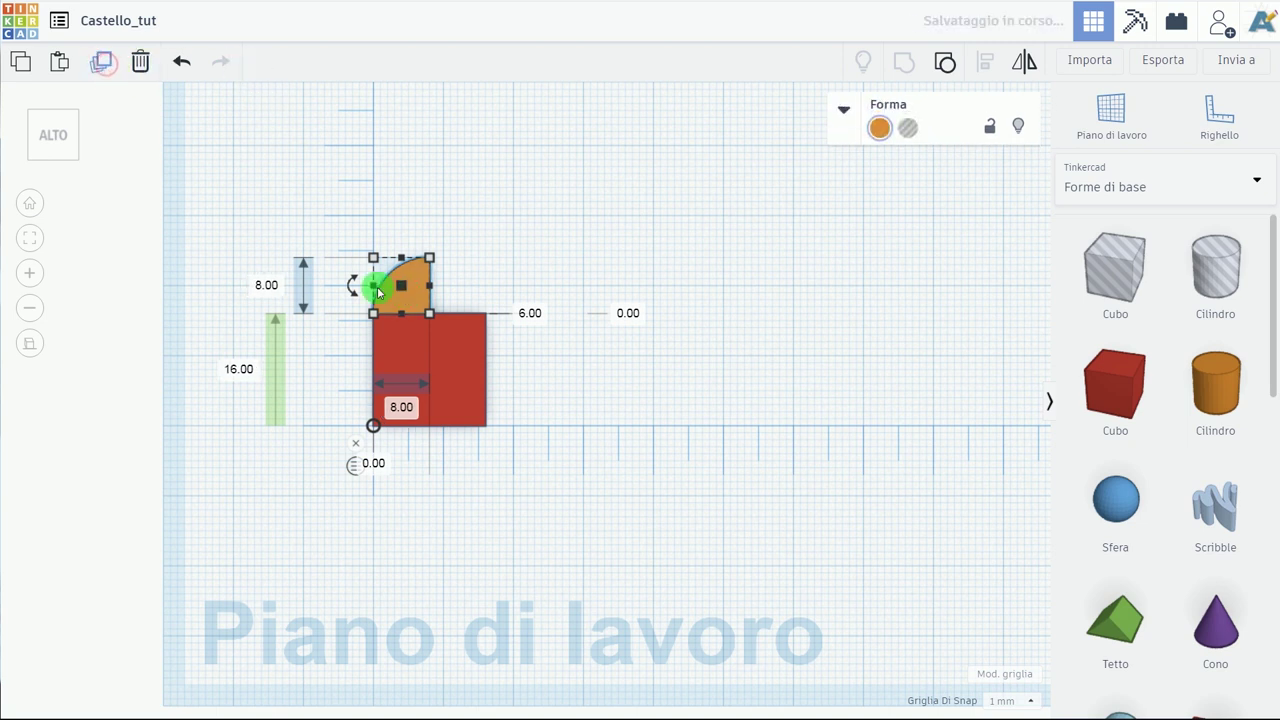
{"action": "left_click_drag", "start_coordinate": [405, 297], "coordinate": [464, 299]}
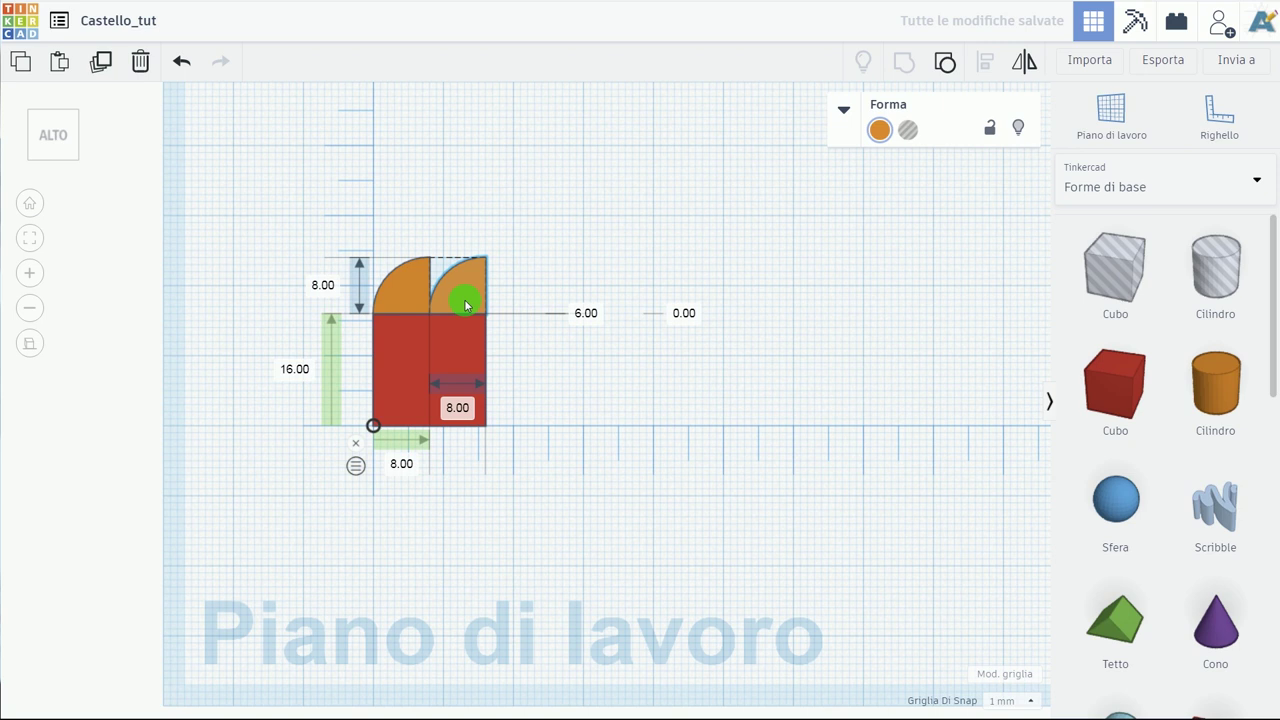
{"action": "left_click", "coordinate": [516, 236]}
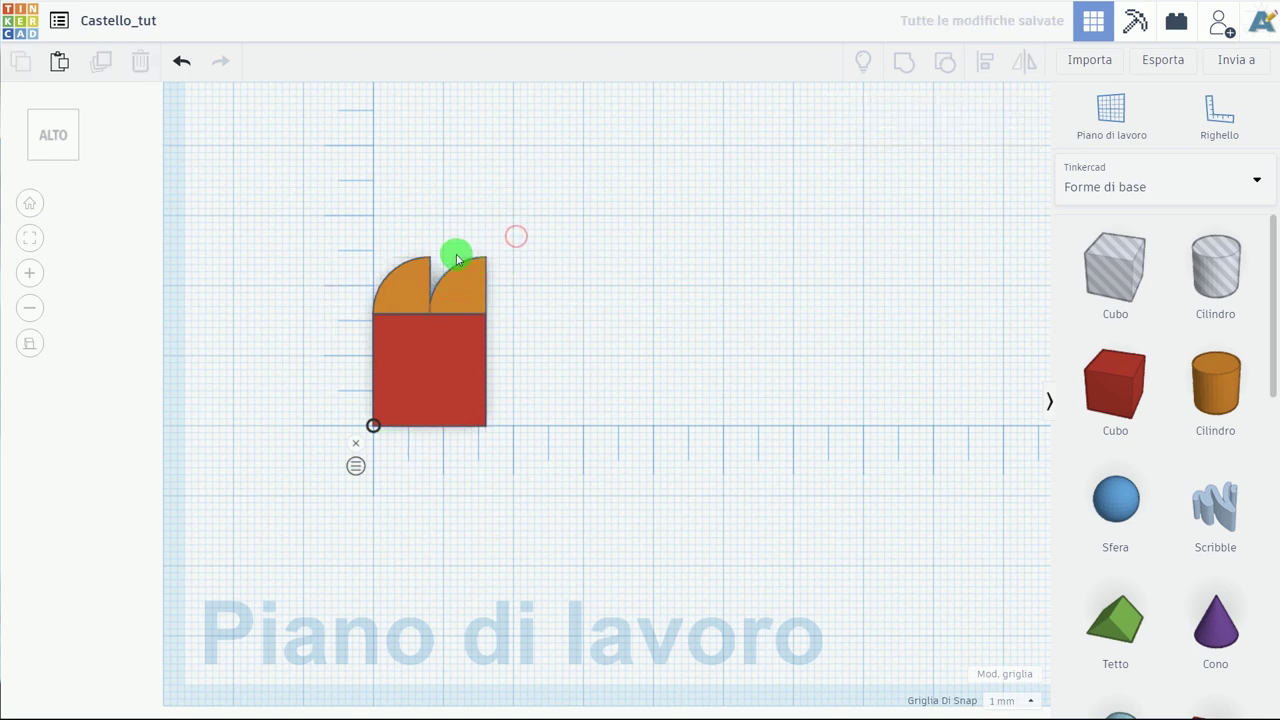
Mirror the left quarter disc horizontally so its curve faces the other quarter disc
{"action": "left_click", "coordinate": [406, 287]}
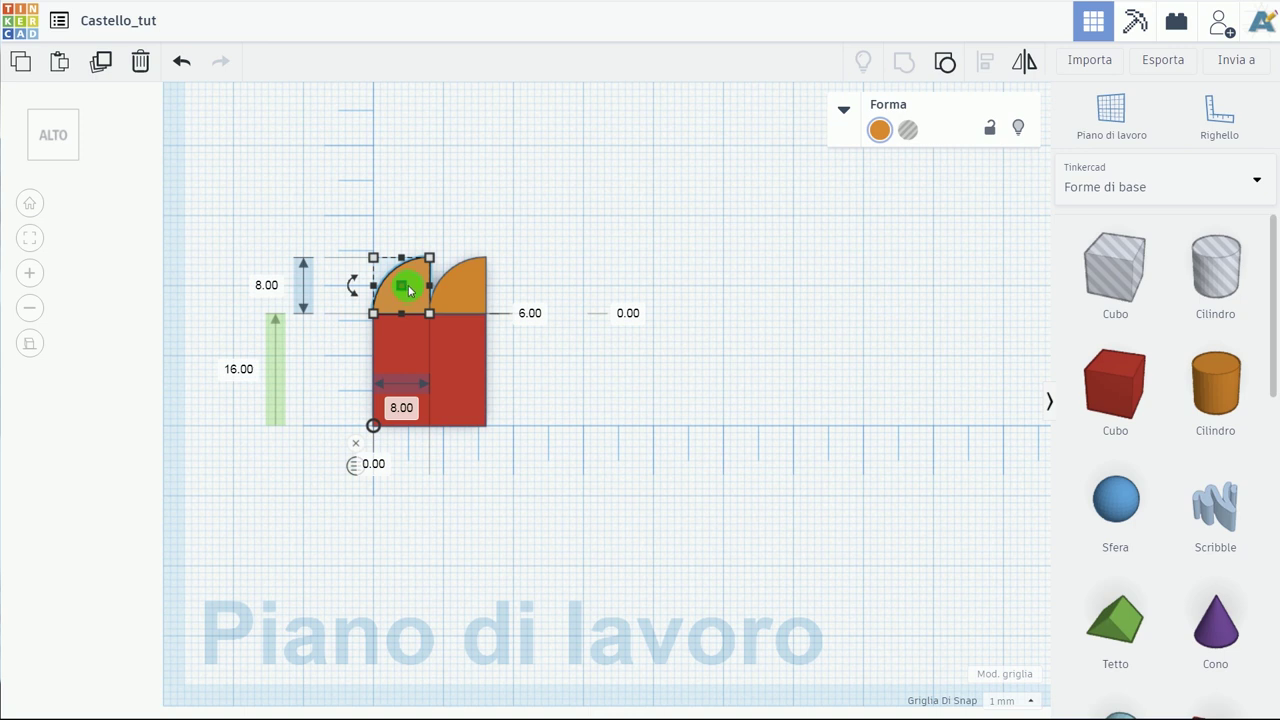
{"action": "left_click", "coordinate": [1020, 64]}
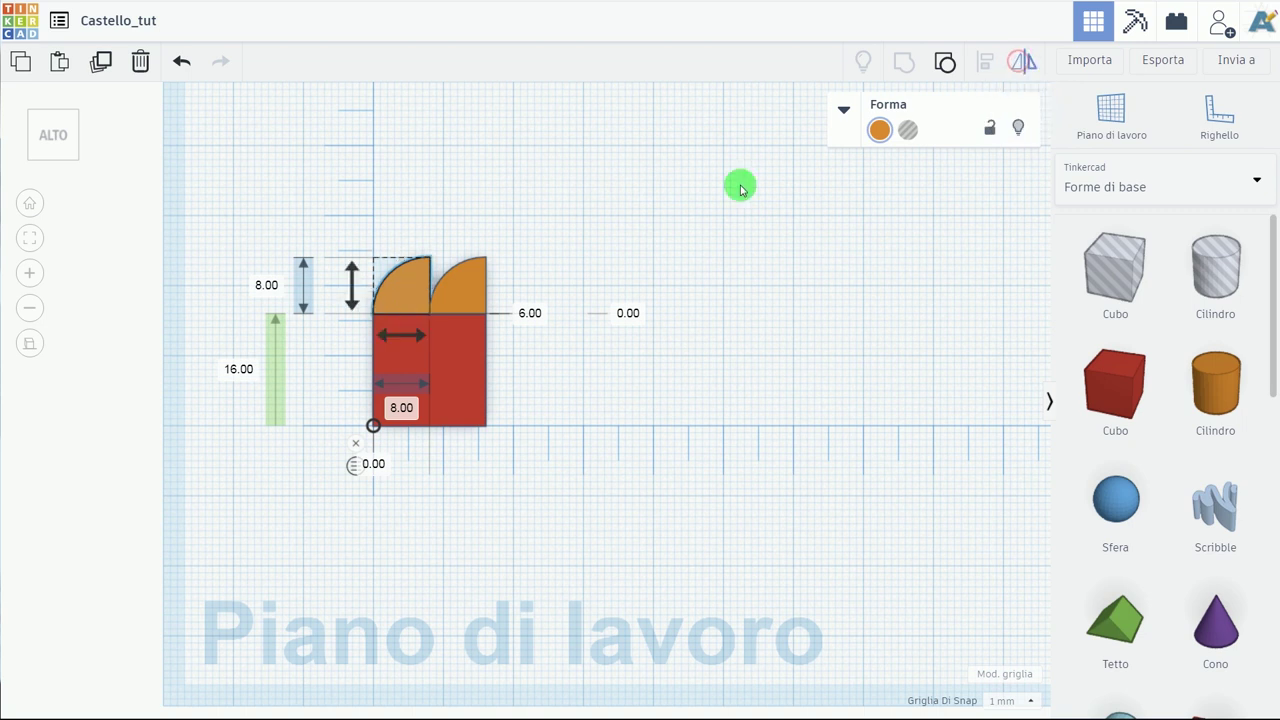
{"action": "left_click", "coordinate": [396, 347]}
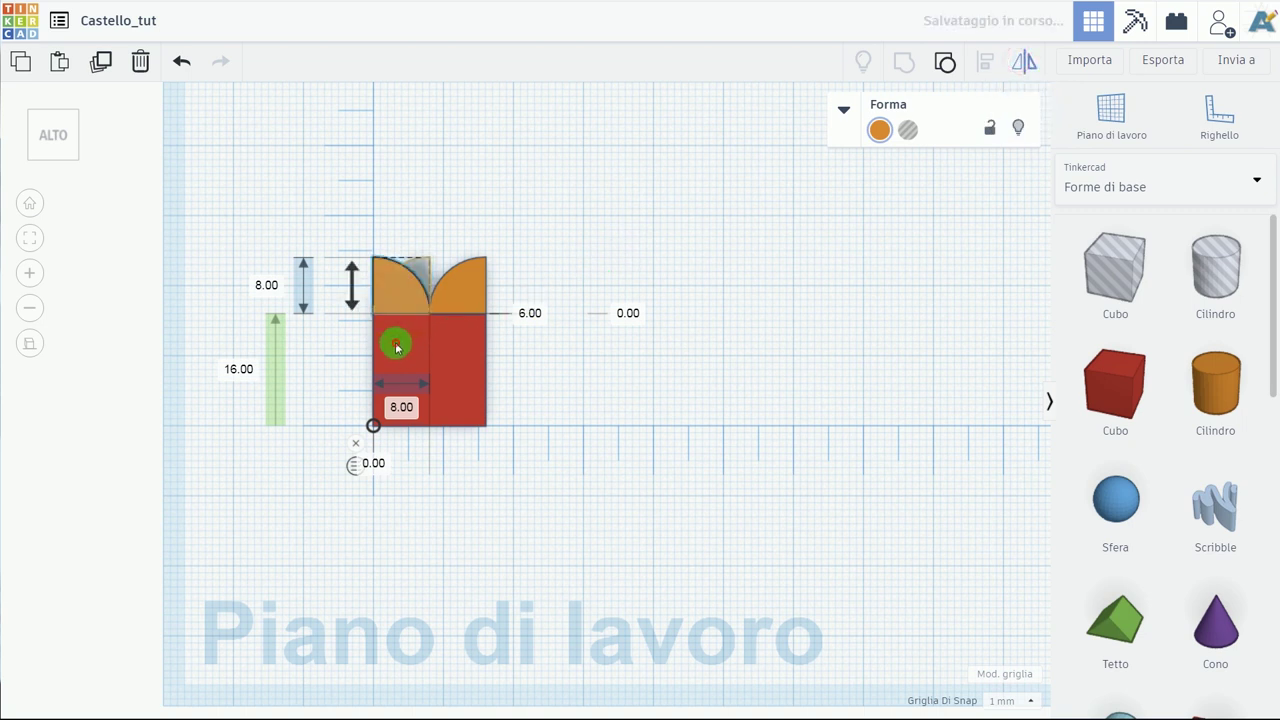
{"action": "left_click", "coordinate": [500, 210]}
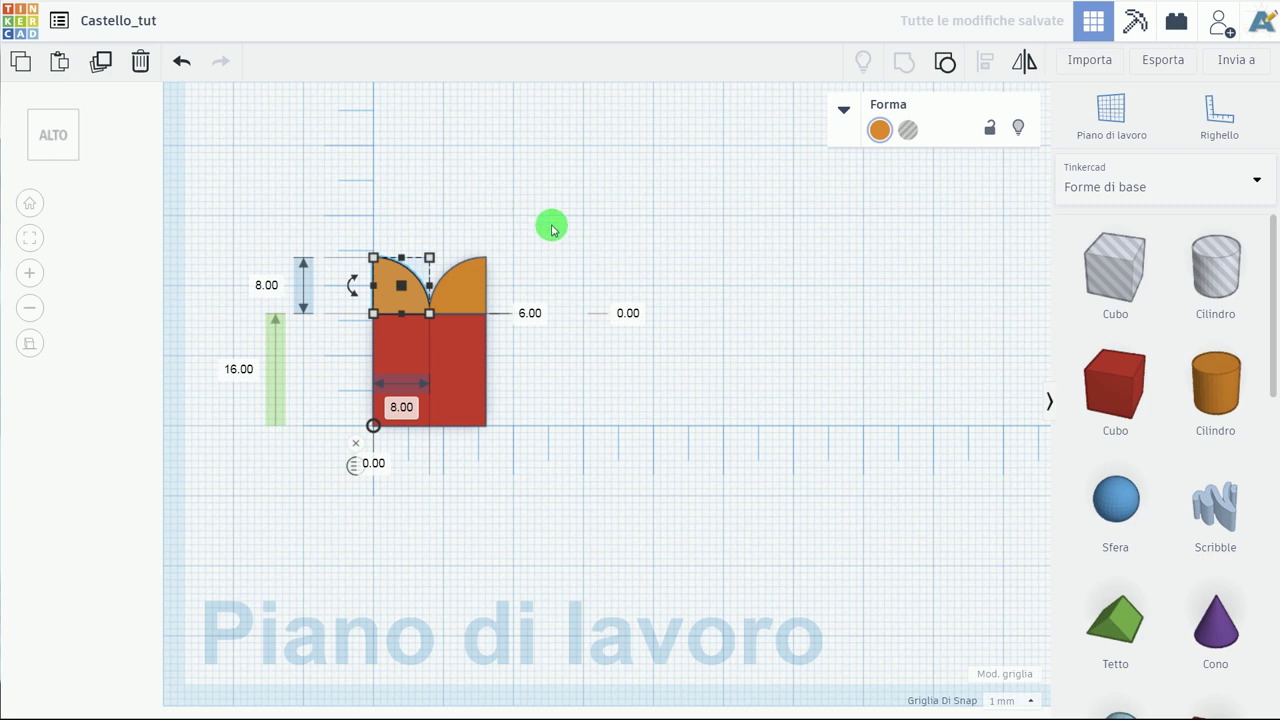
{"action": "left_click", "coordinate": [563, 410]}
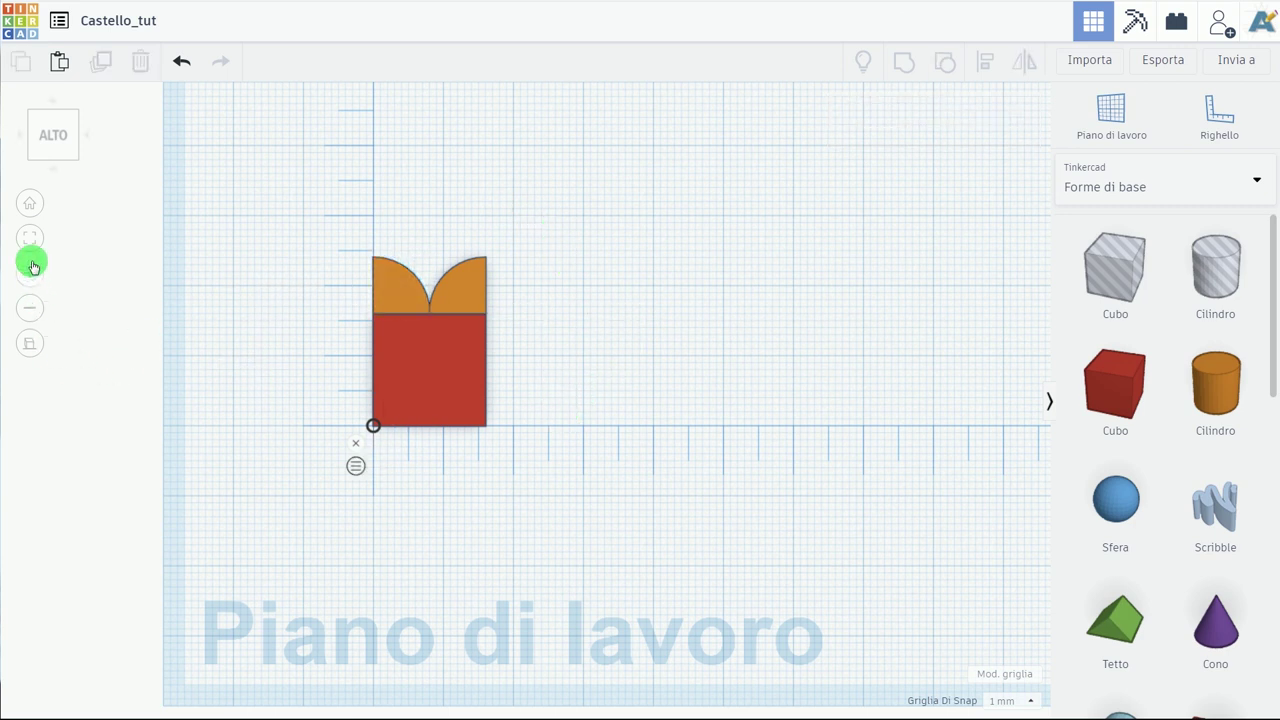
Duplicate the box with both quarter discs to a ruler offset of -38 mm across and group the copied shapes into one solid
{"action": "left_click", "coordinate": [28, 207]}
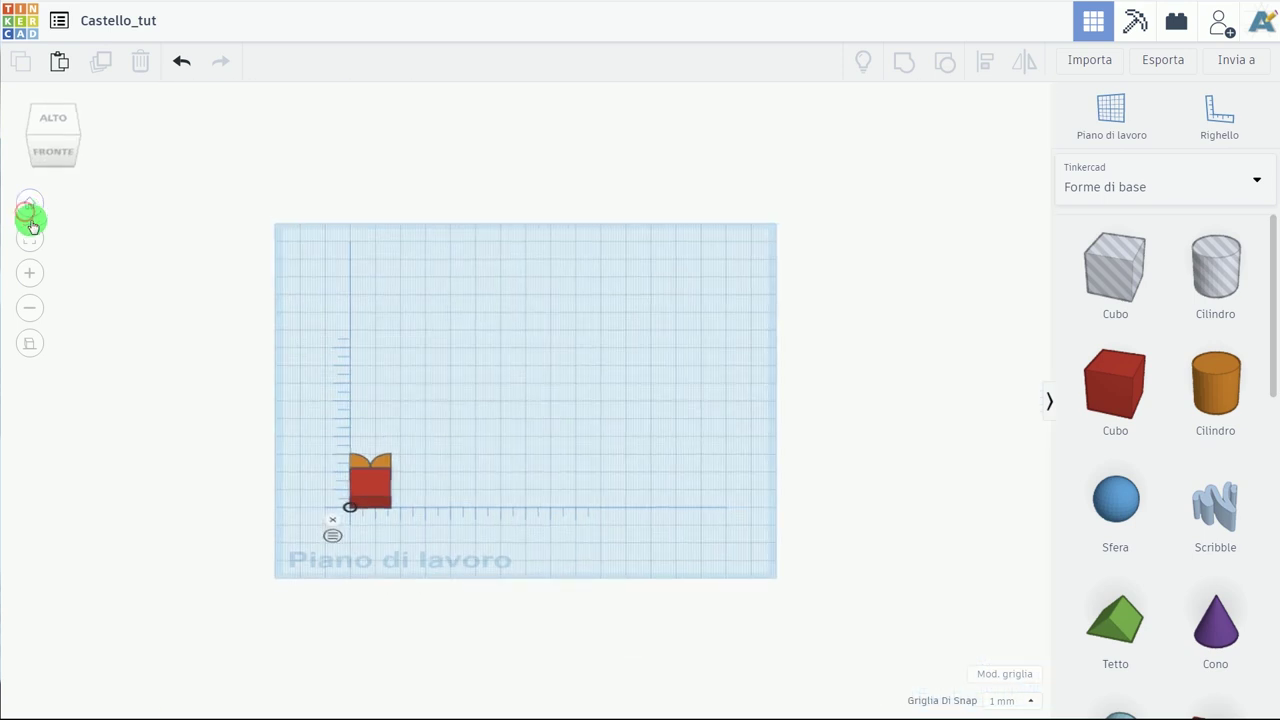
{"action": "left_click", "coordinate": [31, 346]}
{"action": "scroll", "coordinate": [337, 531], "scroll_direction": "up", "scroll_amount": 5}
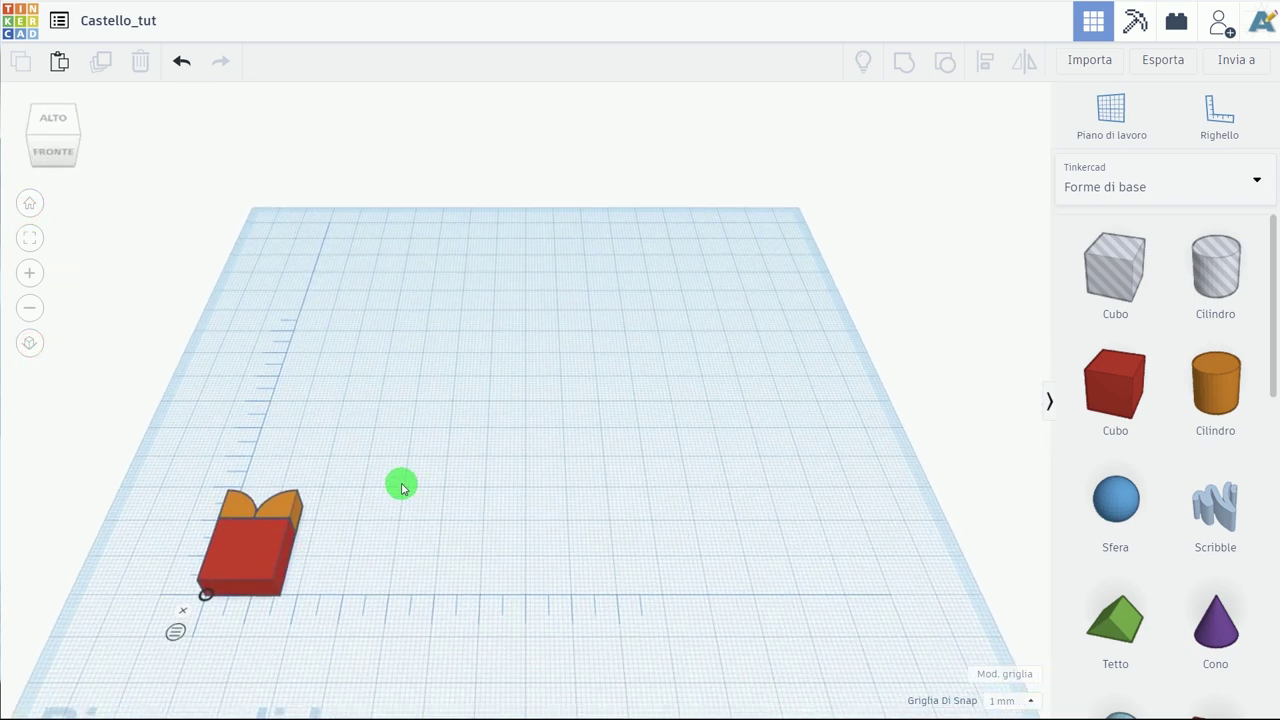
{"action": "scroll", "coordinate": [560, 400], "scroll_direction": "down", "scroll_amount": 3}
{"action": "left_click_drag", "start_coordinate": [484, 491], "coordinate": [313, 386]}
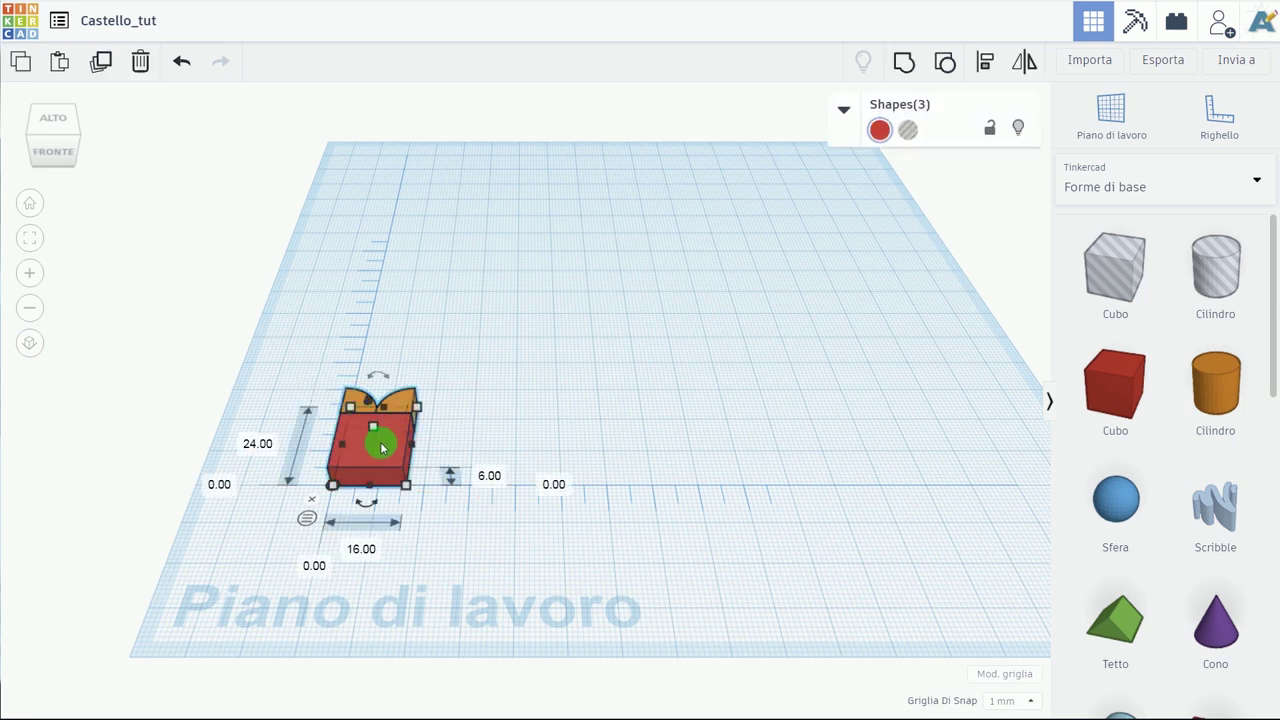
{"action": "left_click", "coordinate": [101, 61]}
{"action": "left_click_drag", "start_coordinate": [376, 449], "coordinate": [201, 449]}
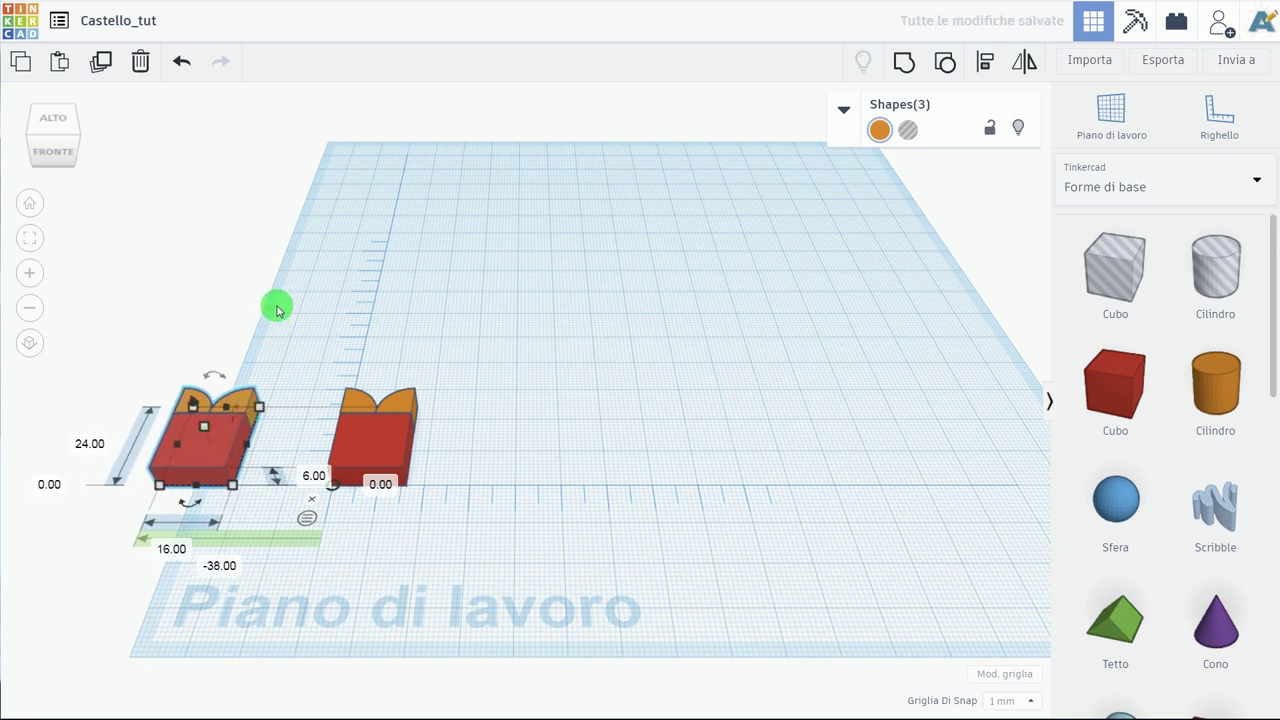
{"action": "left_click", "coordinate": [904, 62]}
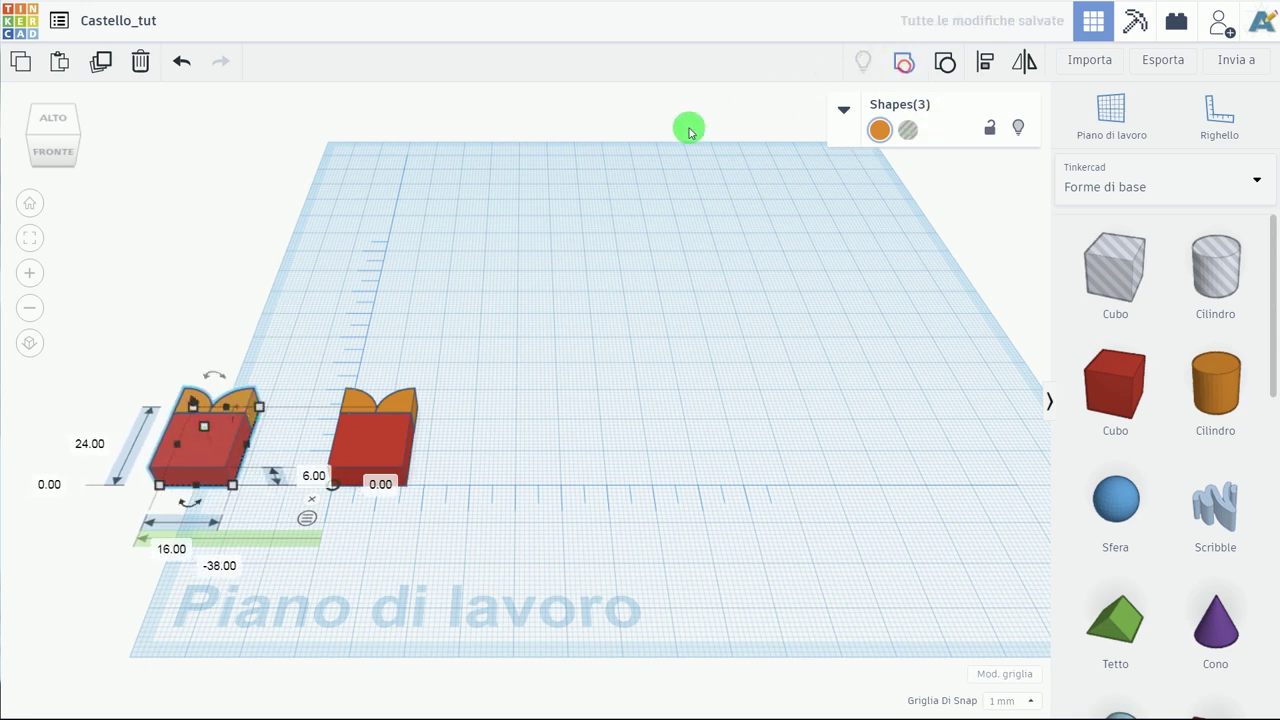
{"action": "left_click", "coordinate": [315, 284]}
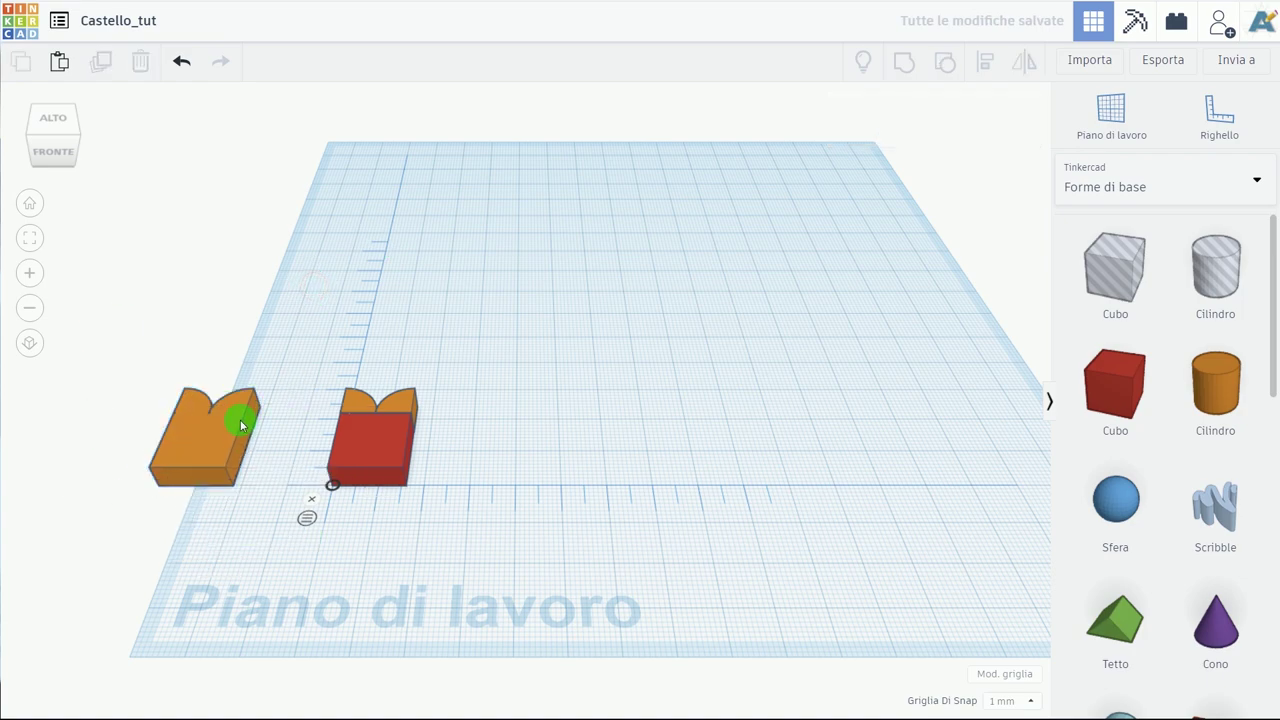